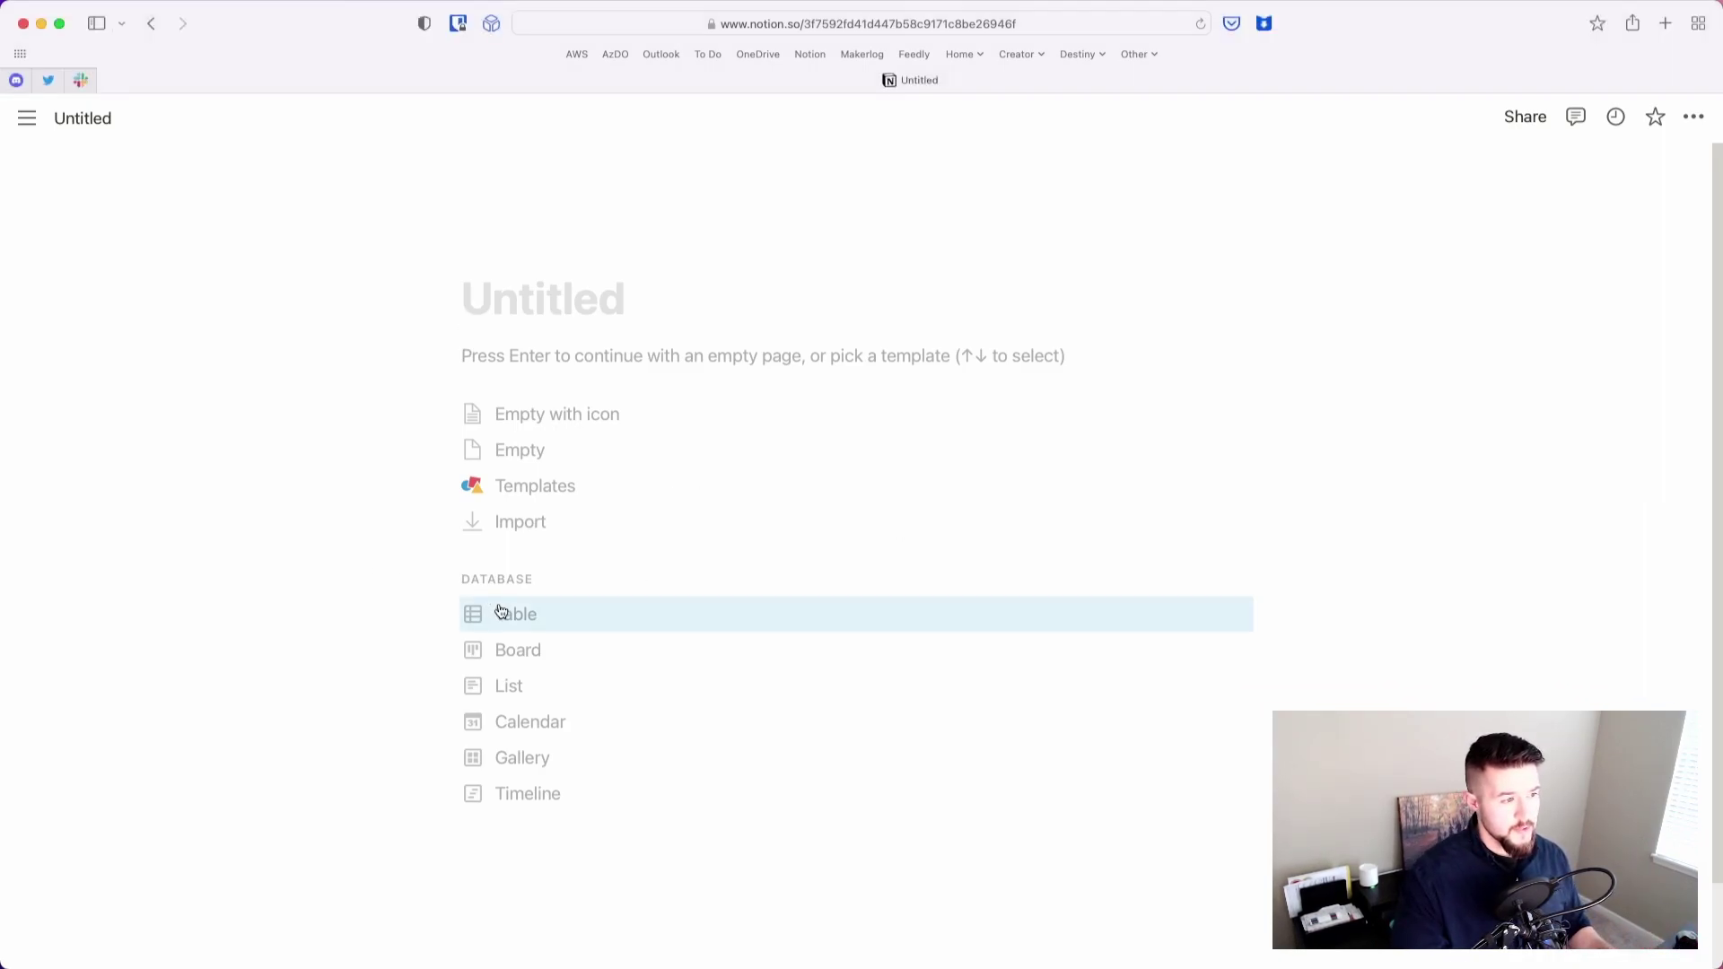
- Make the page a full-page Table database, then highlight its database ID and v= view ID in the URL
{"action": "left_click", "coordinate": [498, 612]}
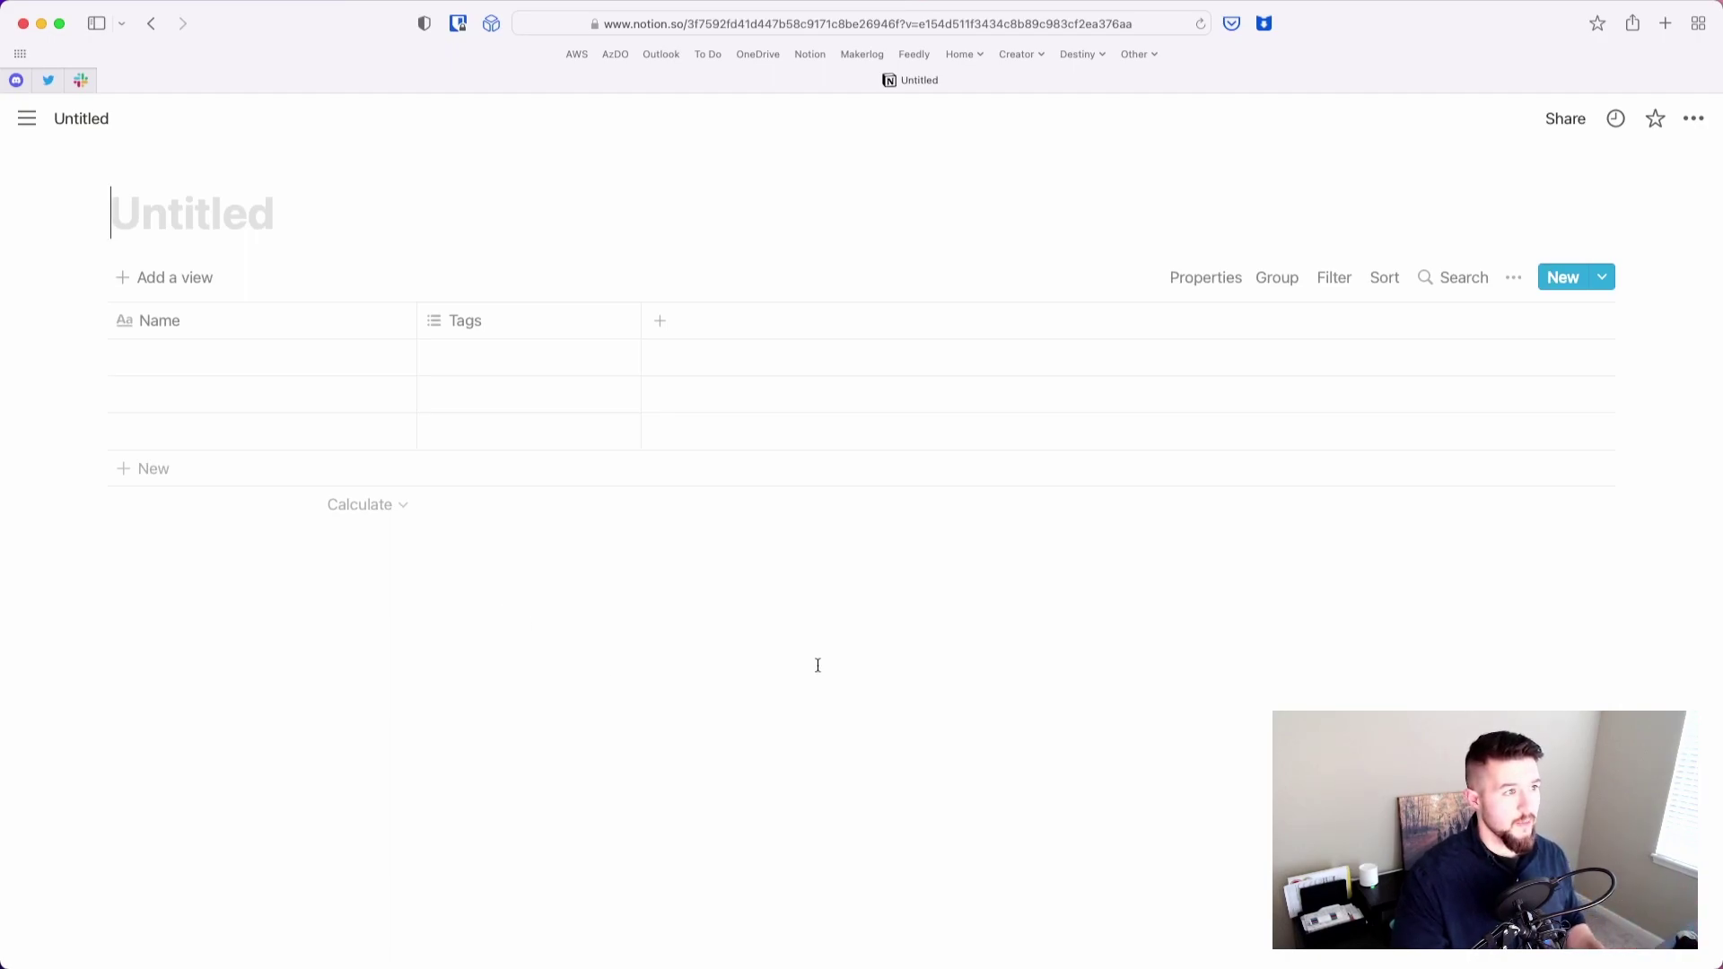
{"action": "left_click", "coordinate": [712, 25]}
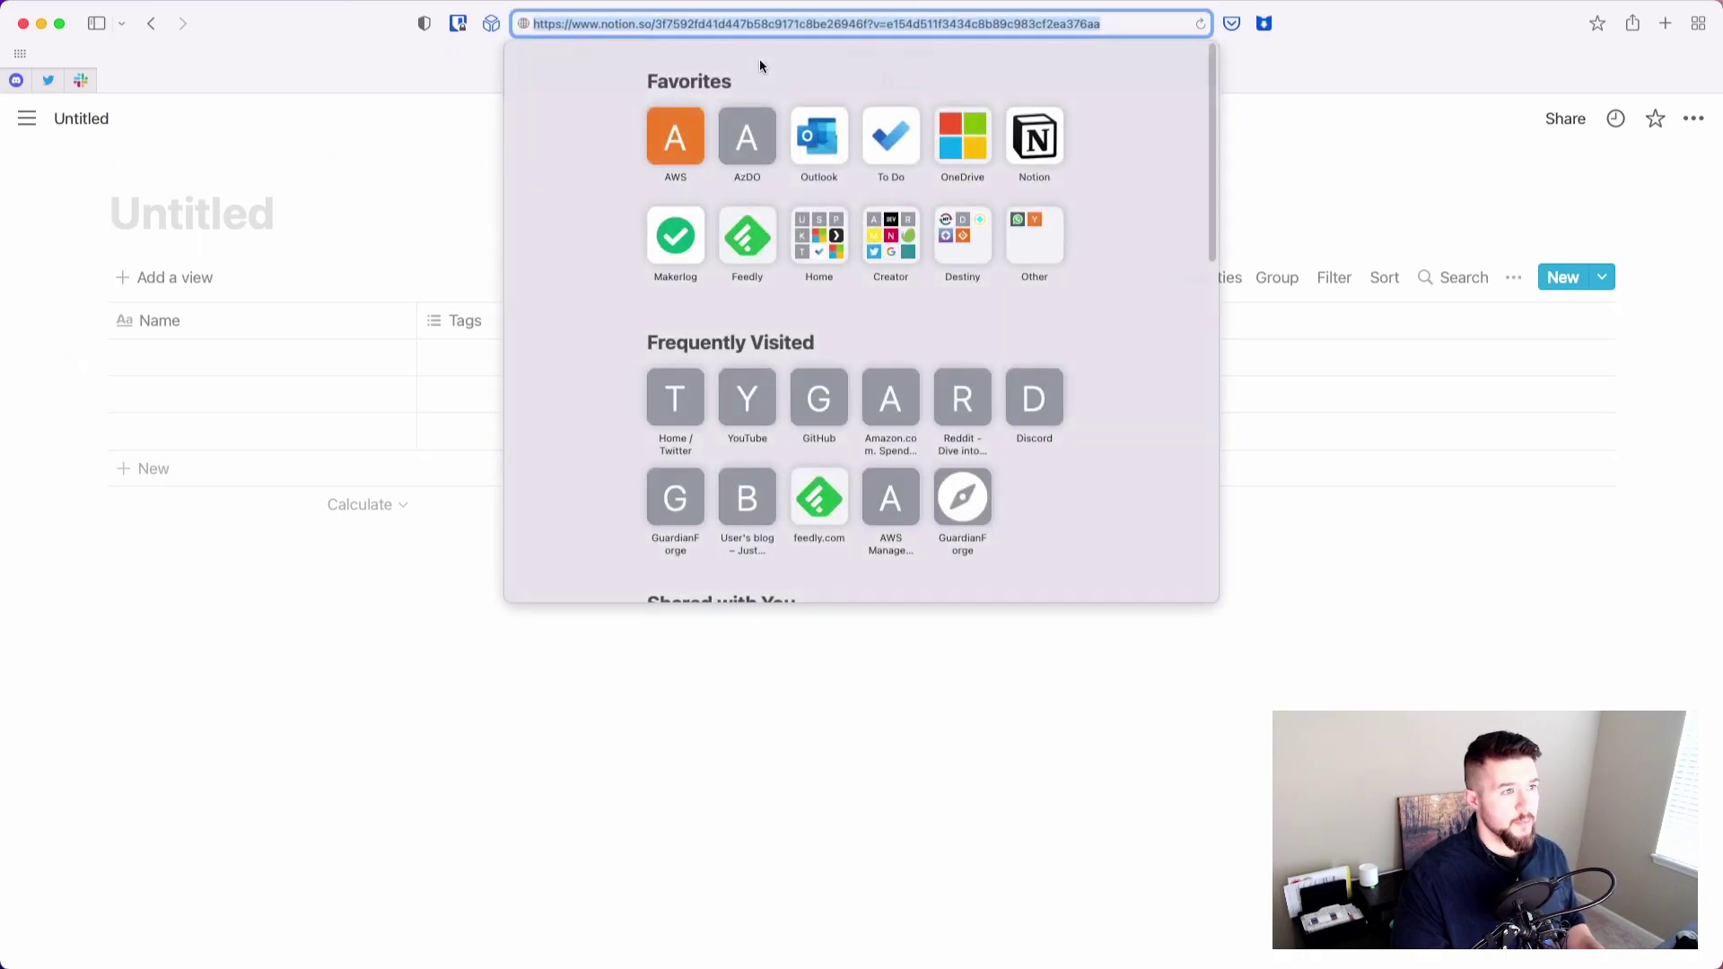
{"action": "left_click", "coordinate": [652, 24]}
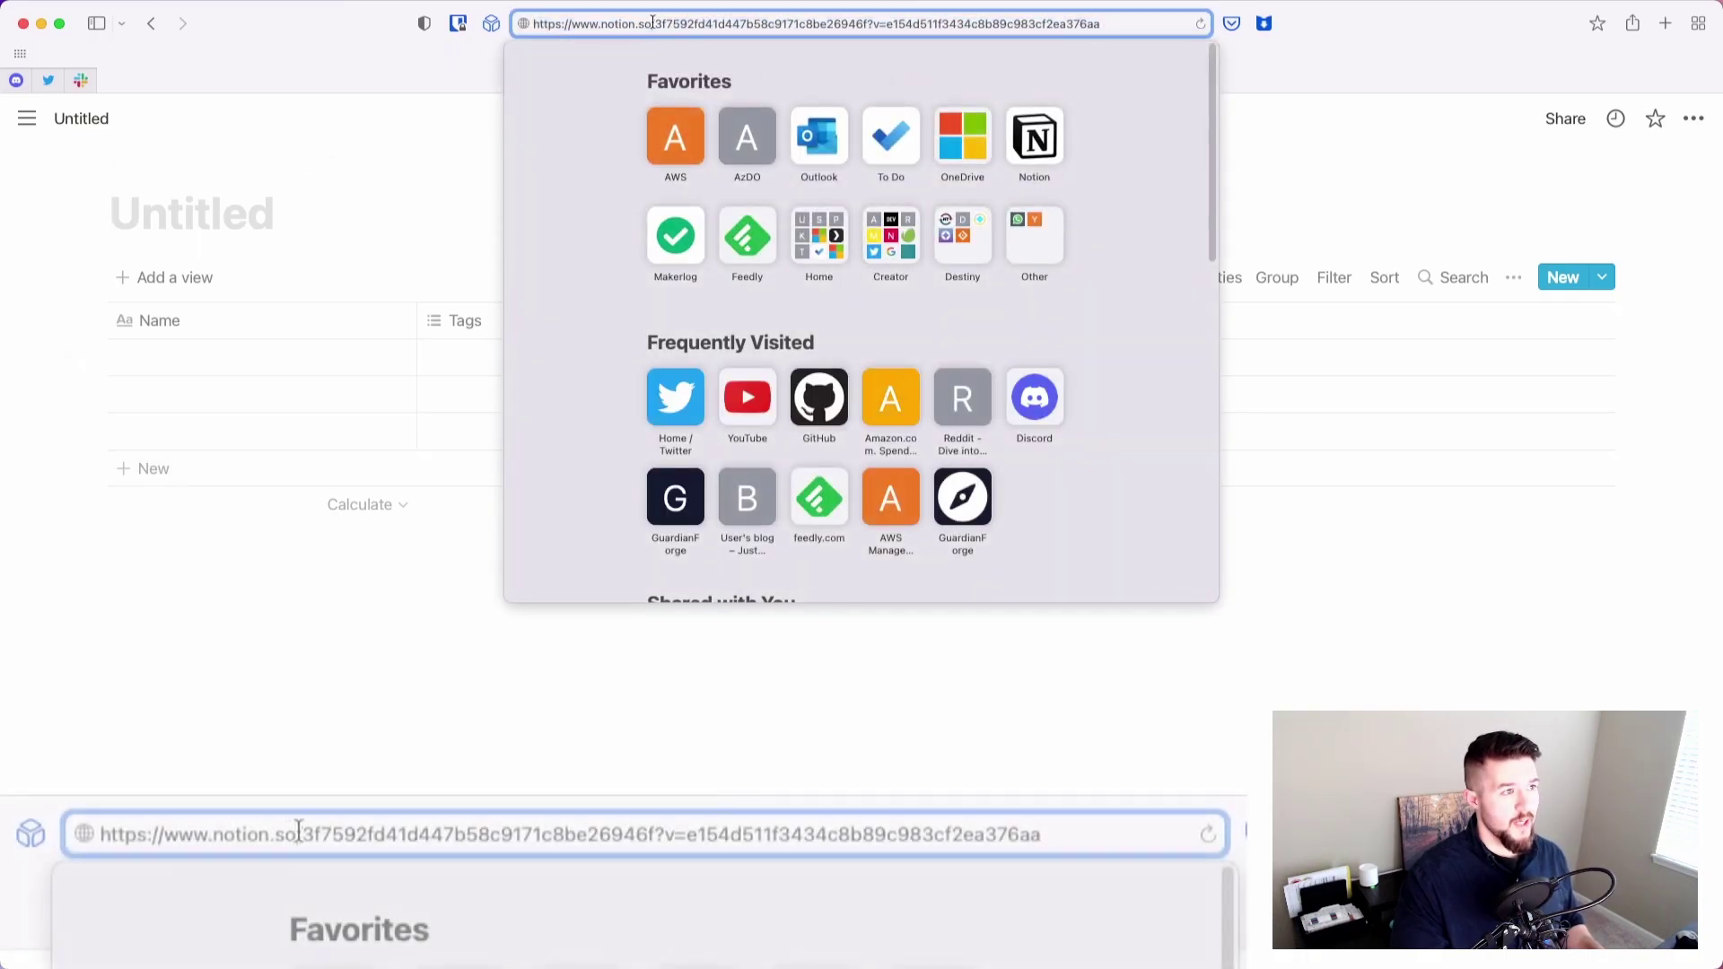
{"action": "double_click", "coordinate": [656, 23]}
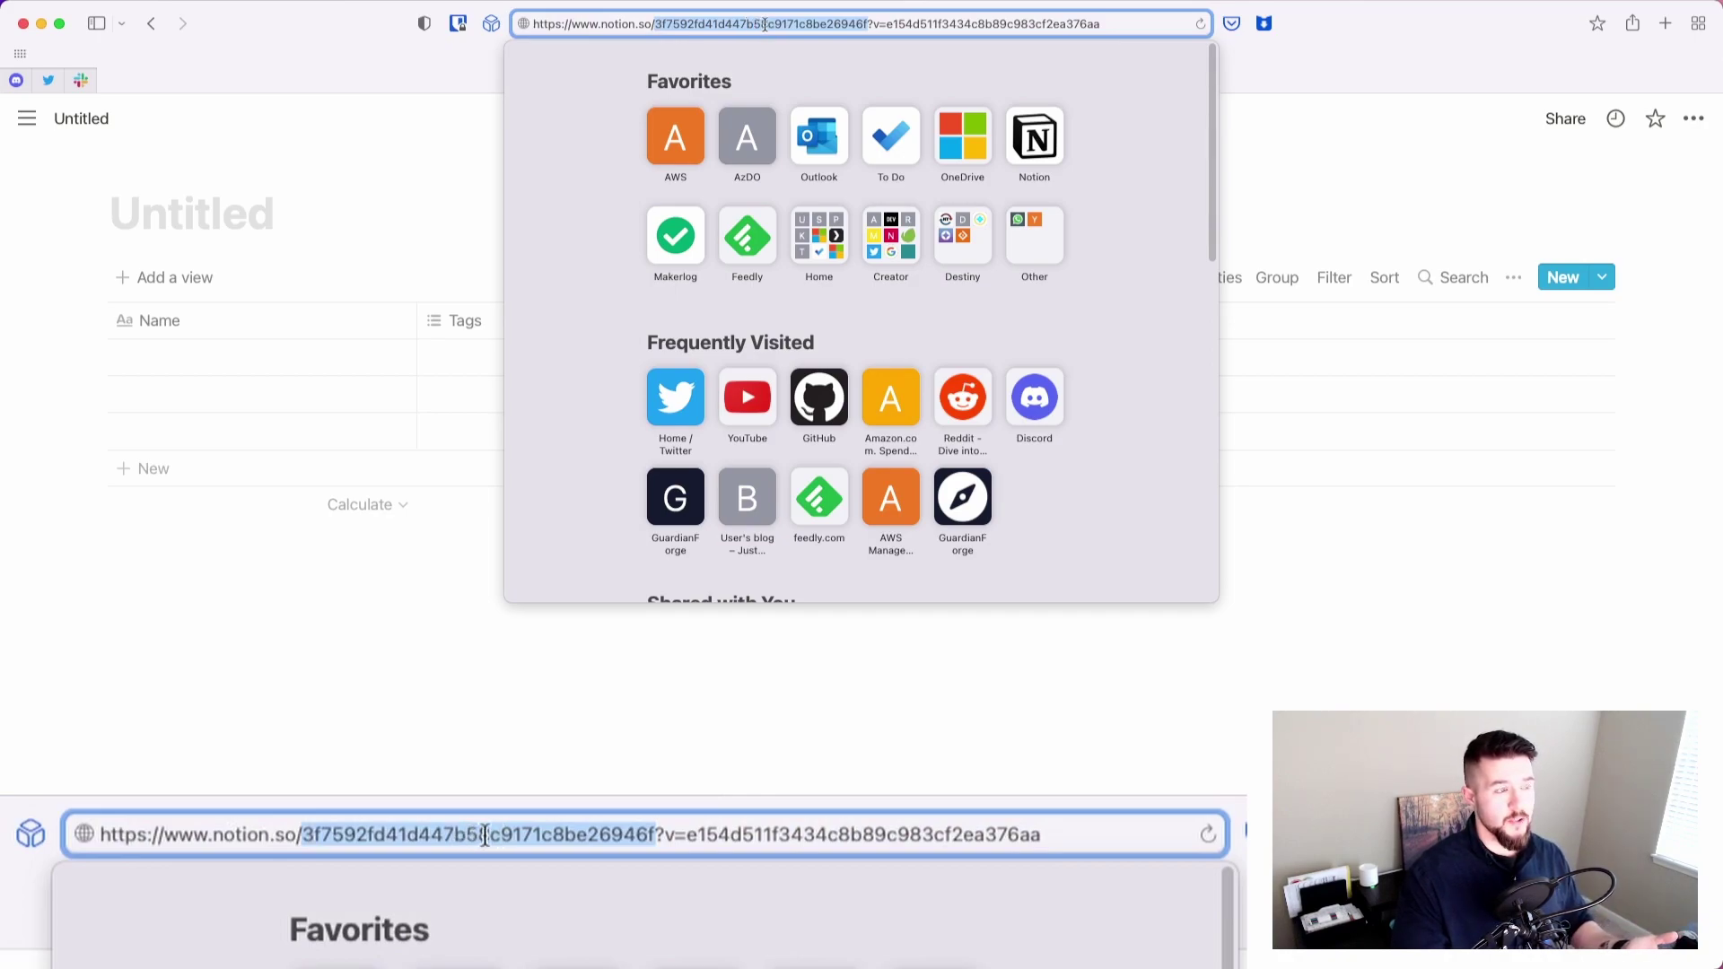
{"action": "double_click", "coordinate": [749, 832]}
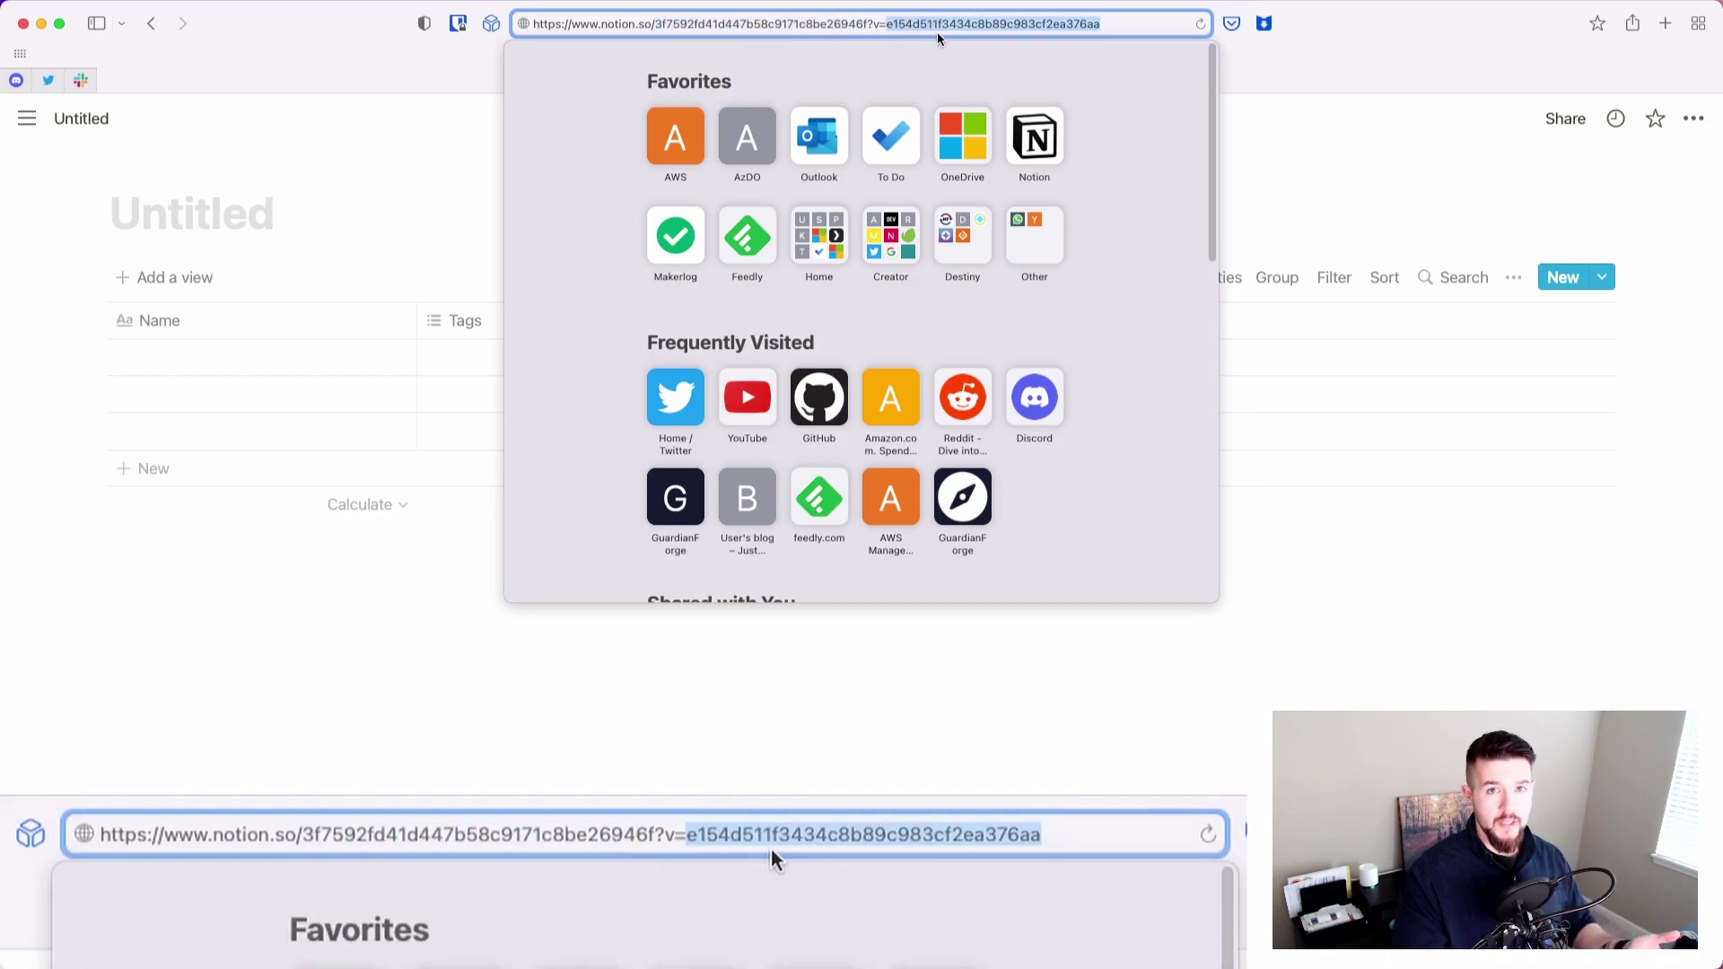
- Leave the address bar and open, then close, the current page's rename box
{"action": "left_click", "coordinate": [1230, 665]}
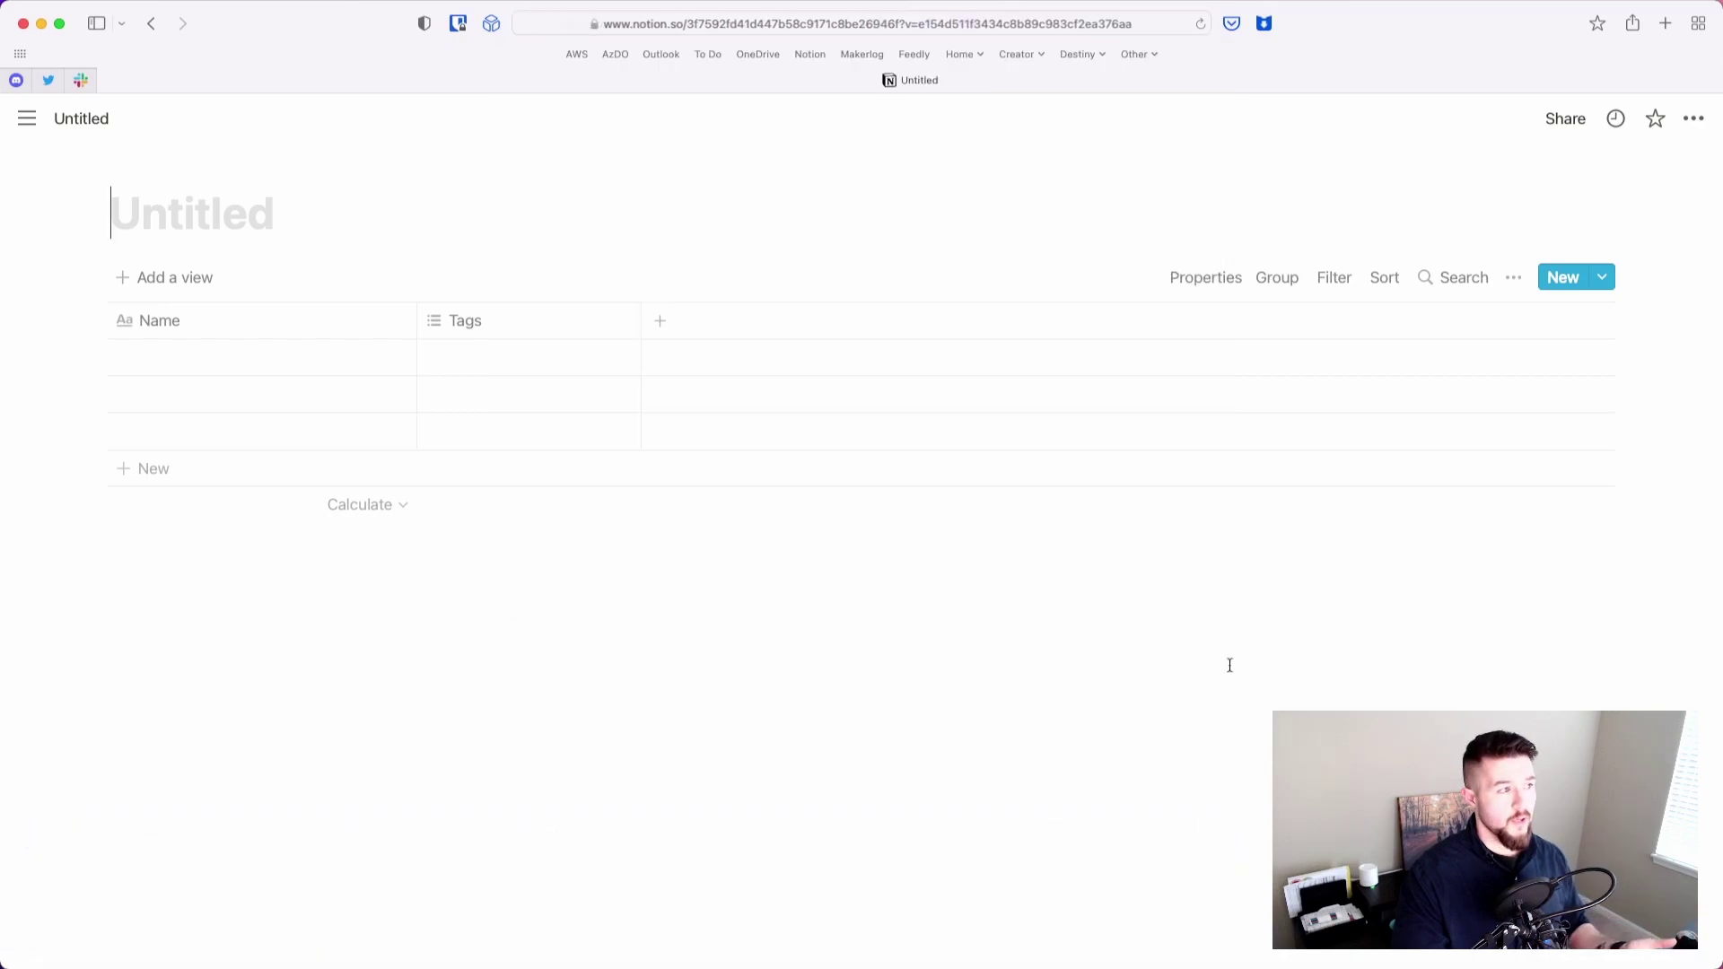
{"action": "left_click", "coordinate": [81, 118]}
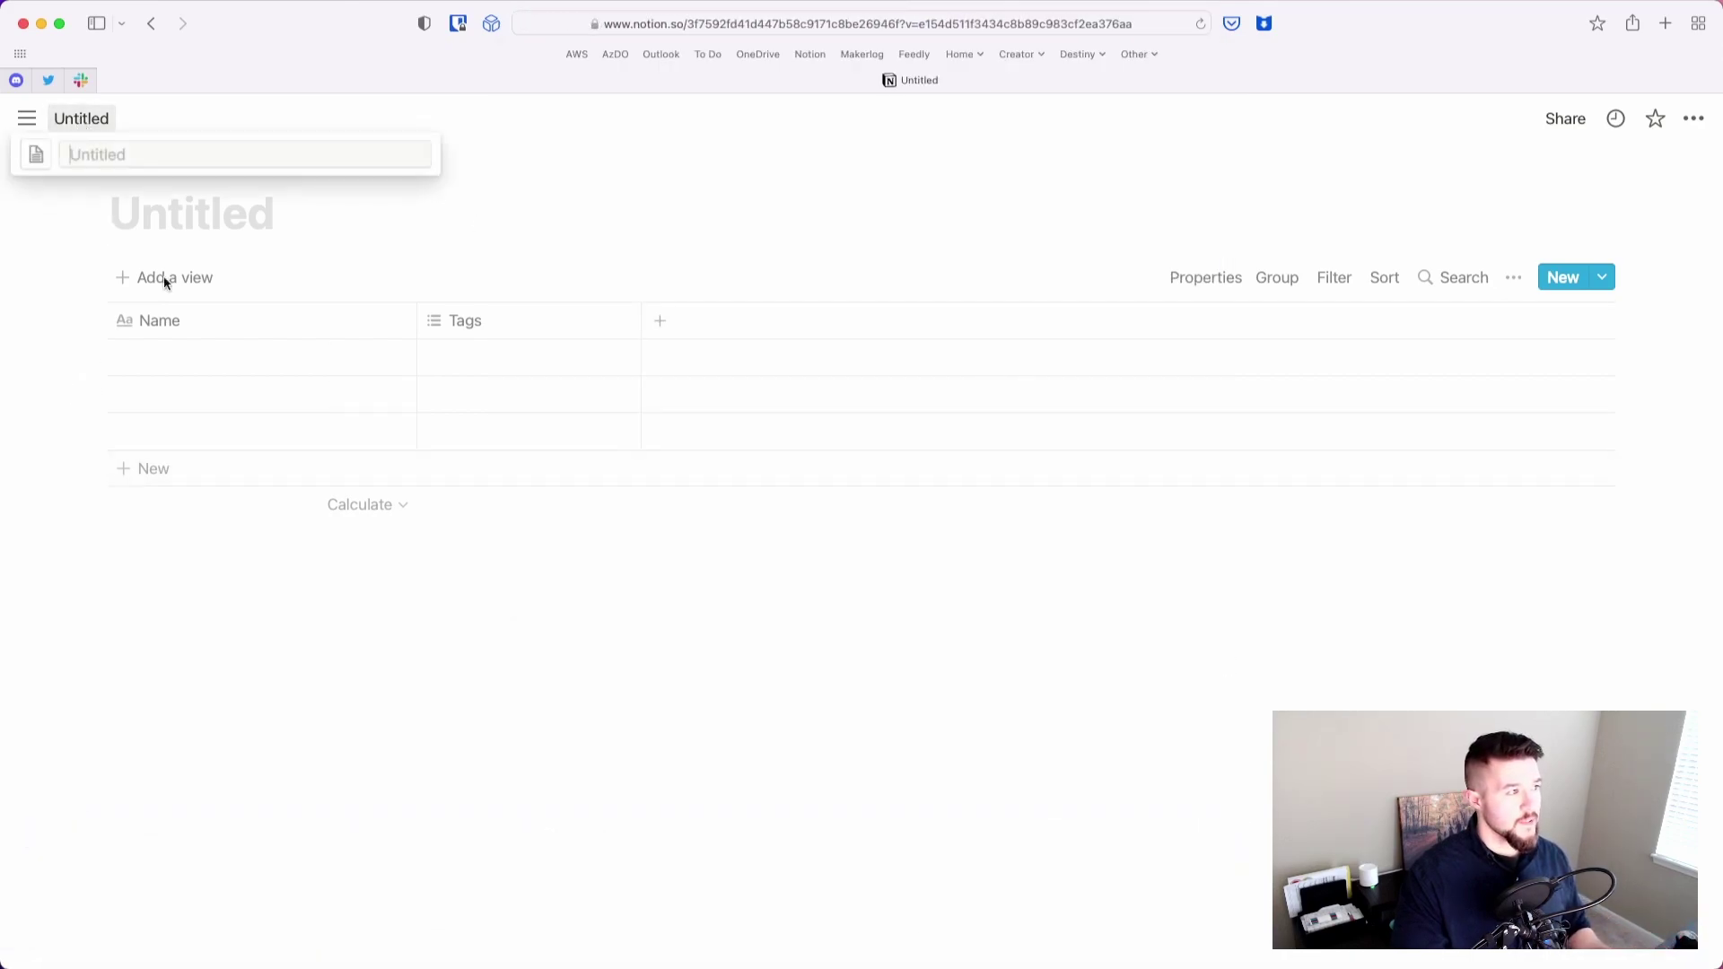
{"action": "left_click", "coordinate": [216, 488]}
{"action": "mouse_move", "coordinate": [26, 119]}
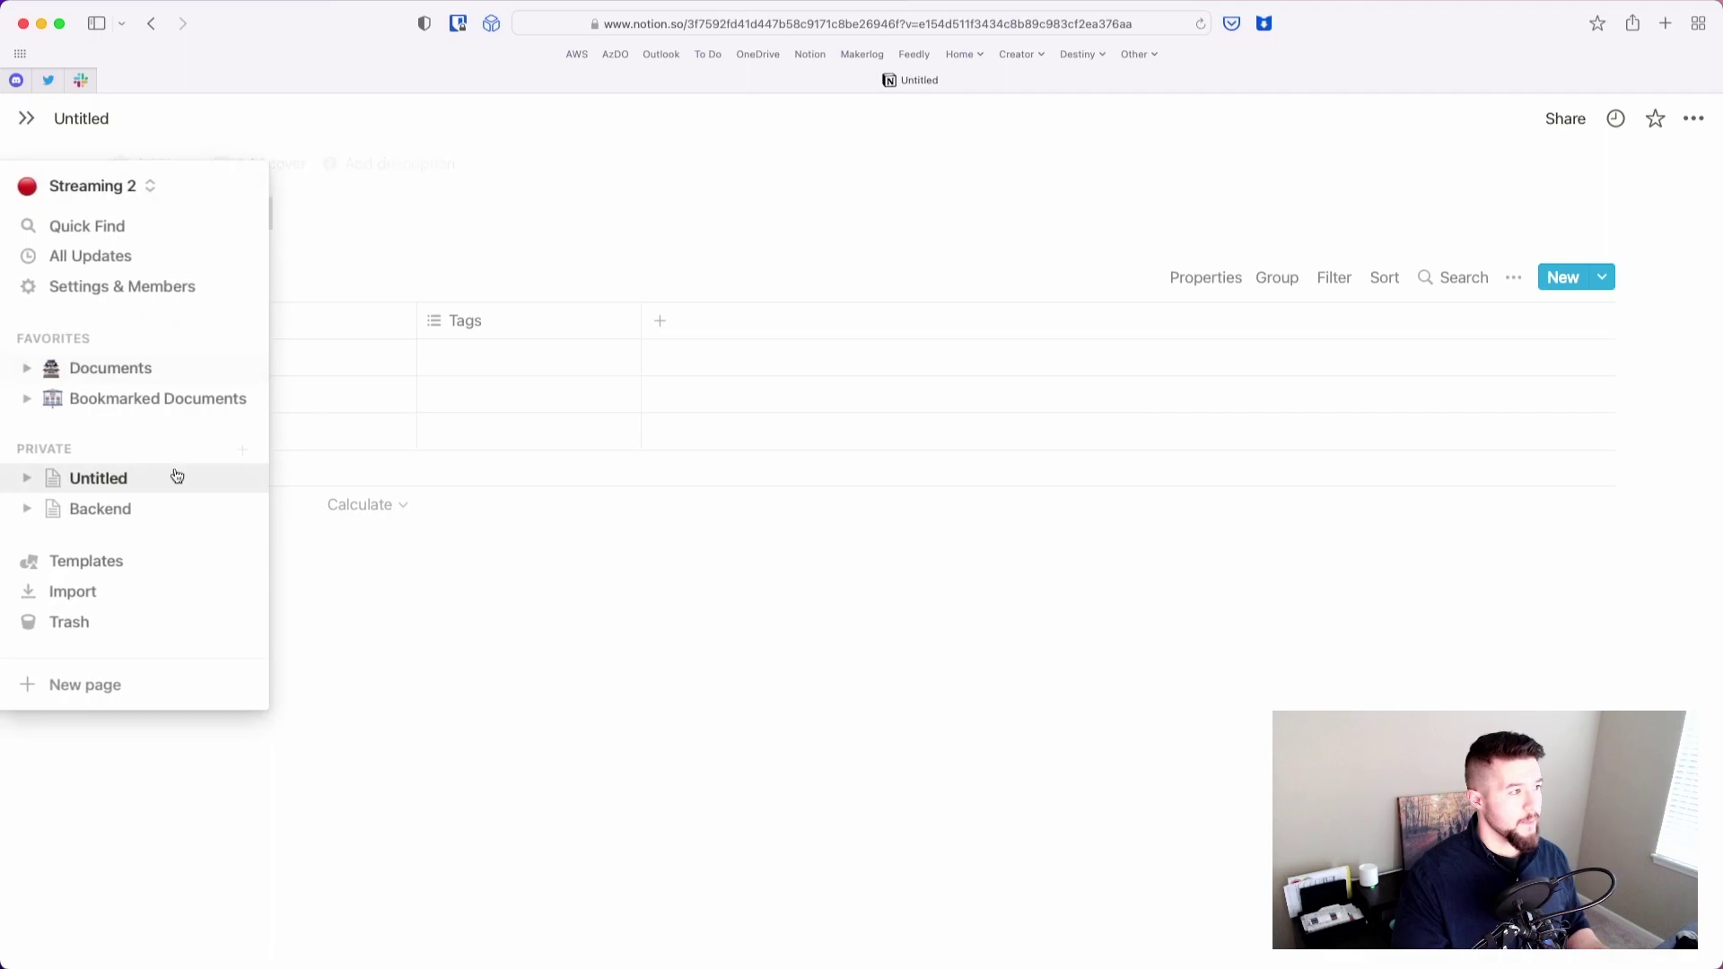
- Create a new untitled private page and insert a Table database - Inline into its body
{"action": "left_click", "coordinate": [237, 450]}
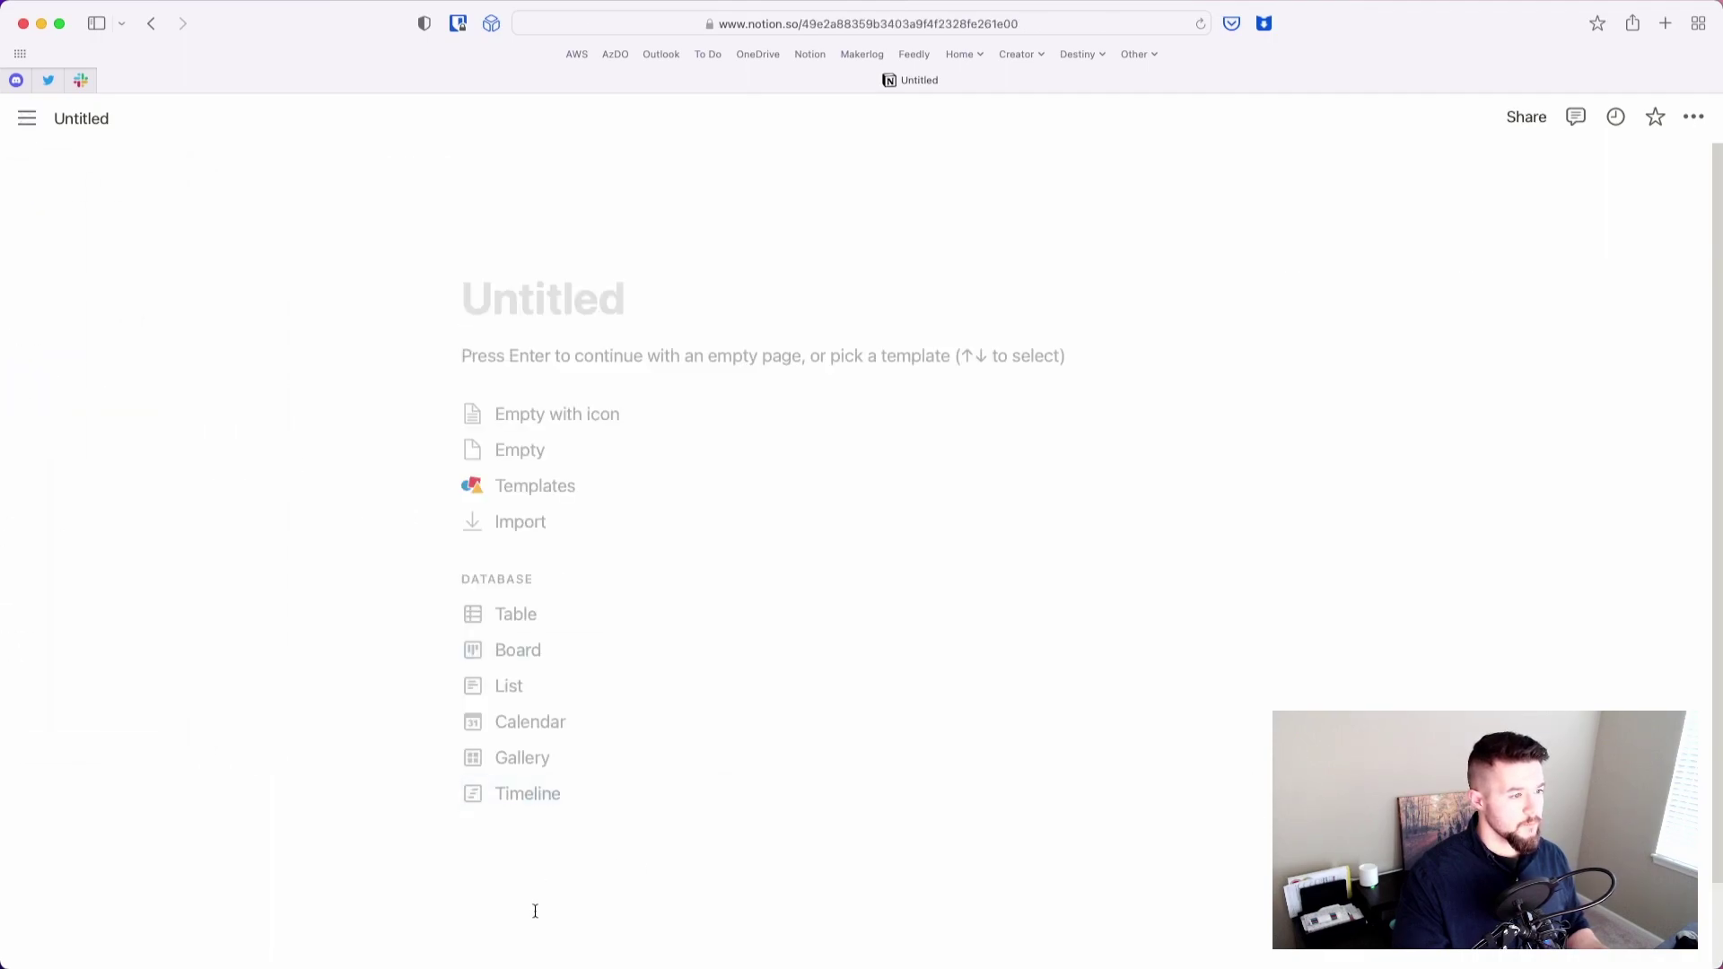
{"action": "key", "text": "Return"}
{"action": "key", "text": "Up"}
{"action": "type", "text": "/"}
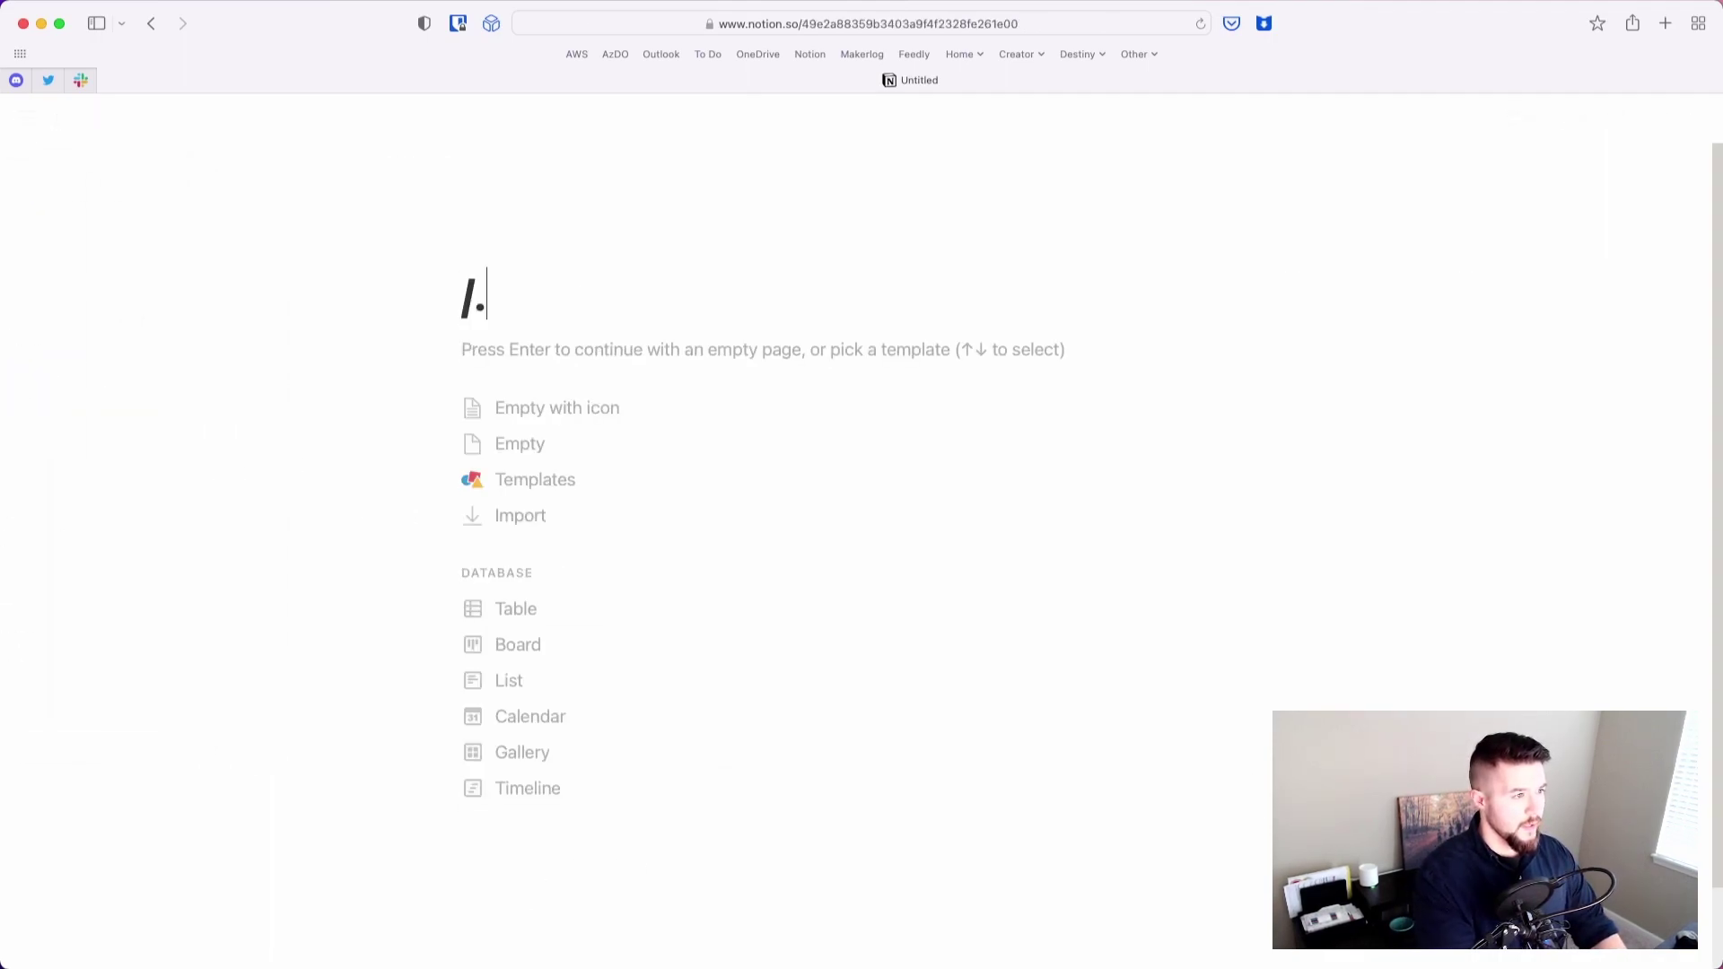
{"action": "key", "text": "BackSpace"}
{"action": "key", "text": "Return"}
{"action": "type", "text": "/"}
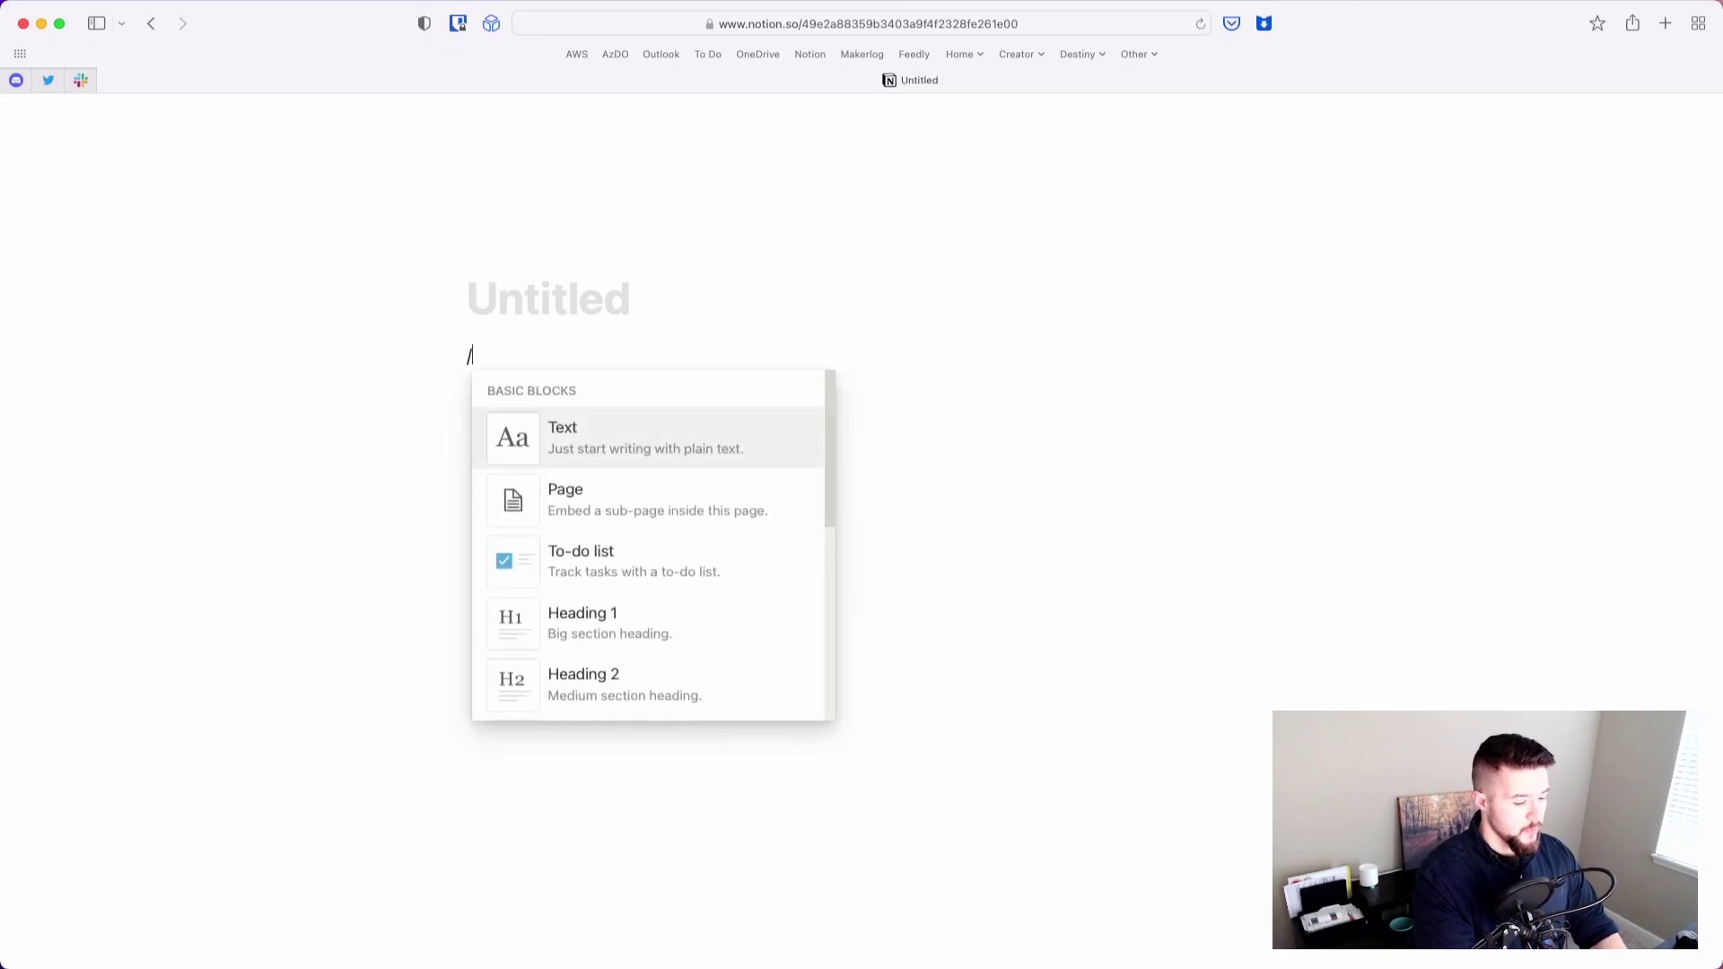
{"action": "type", "text": "database"}
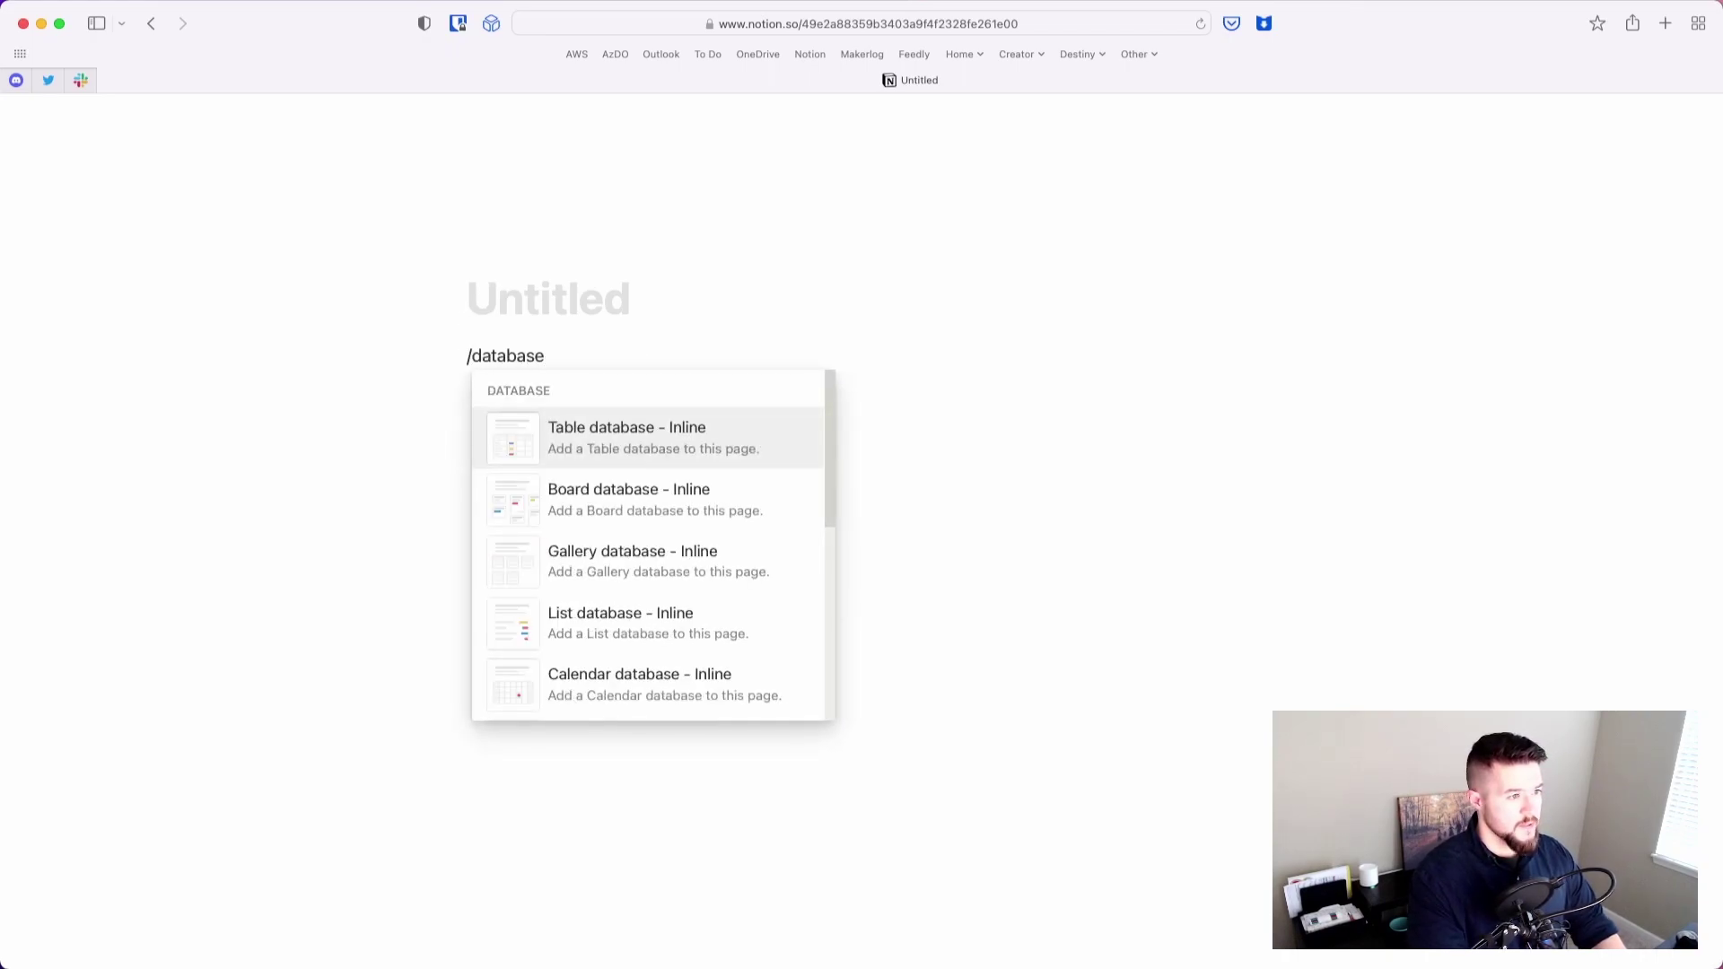
{"action": "key", "text": "Return"}
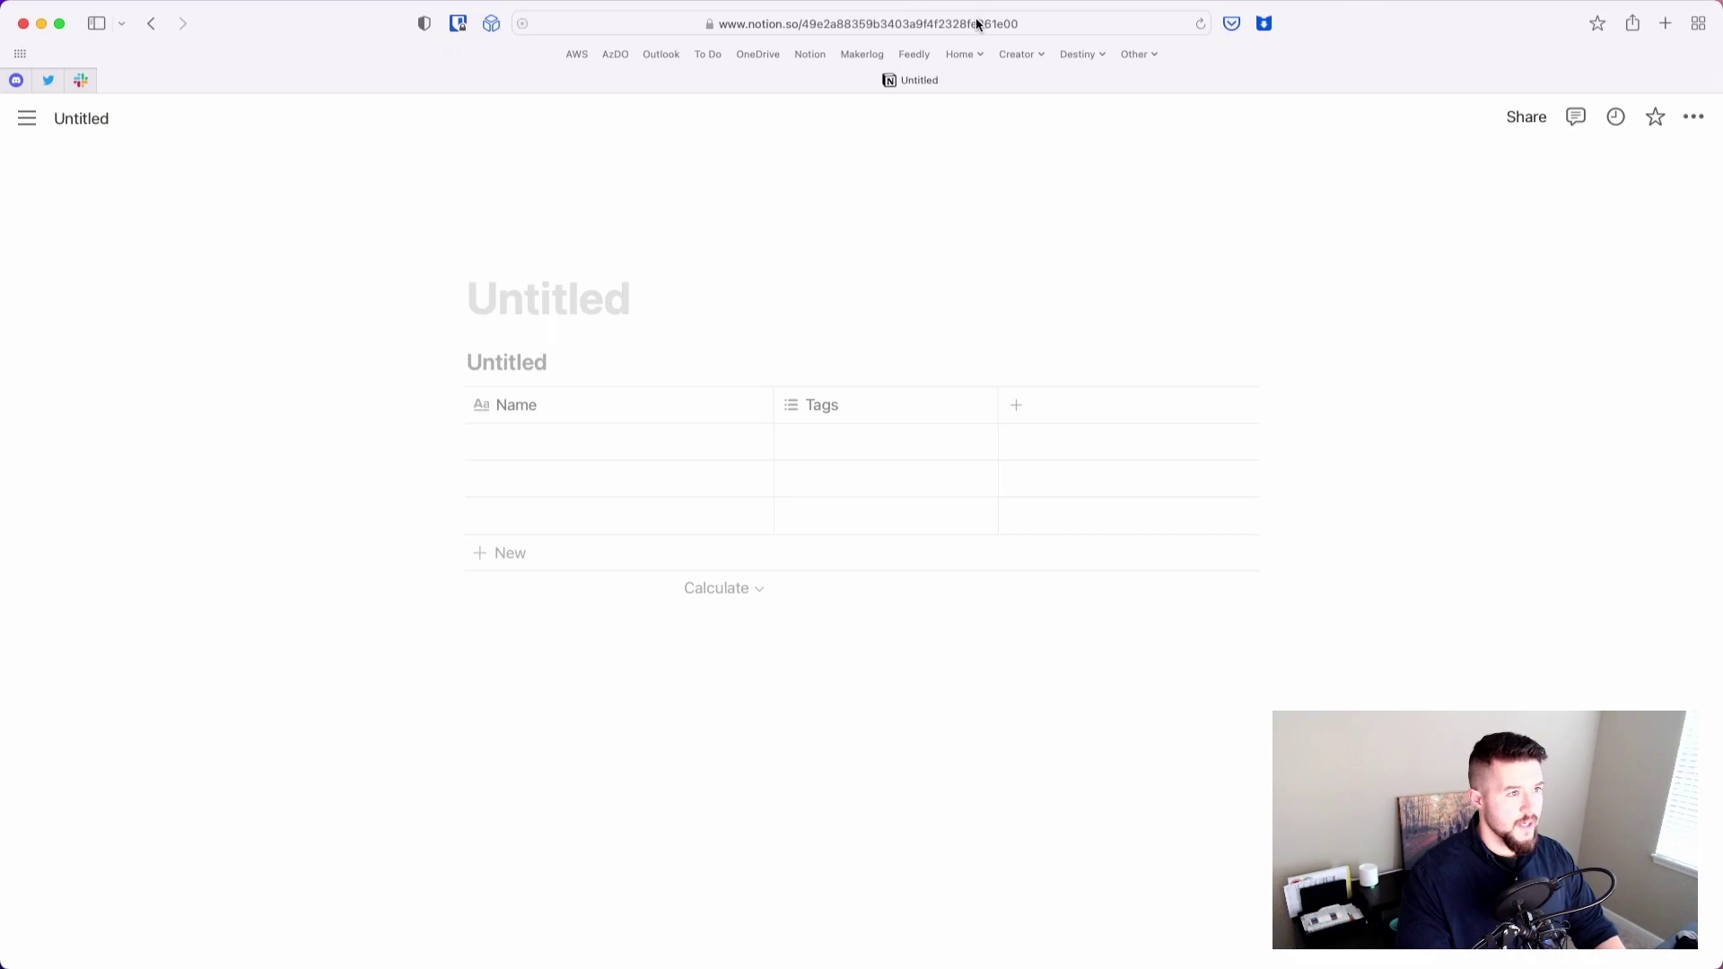
- Highlight the second page's ID in its URL, then return to the page
{"action": "left_click", "coordinate": [976, 19]}
{"action": "left_click", "coordinate": [834, 22]}
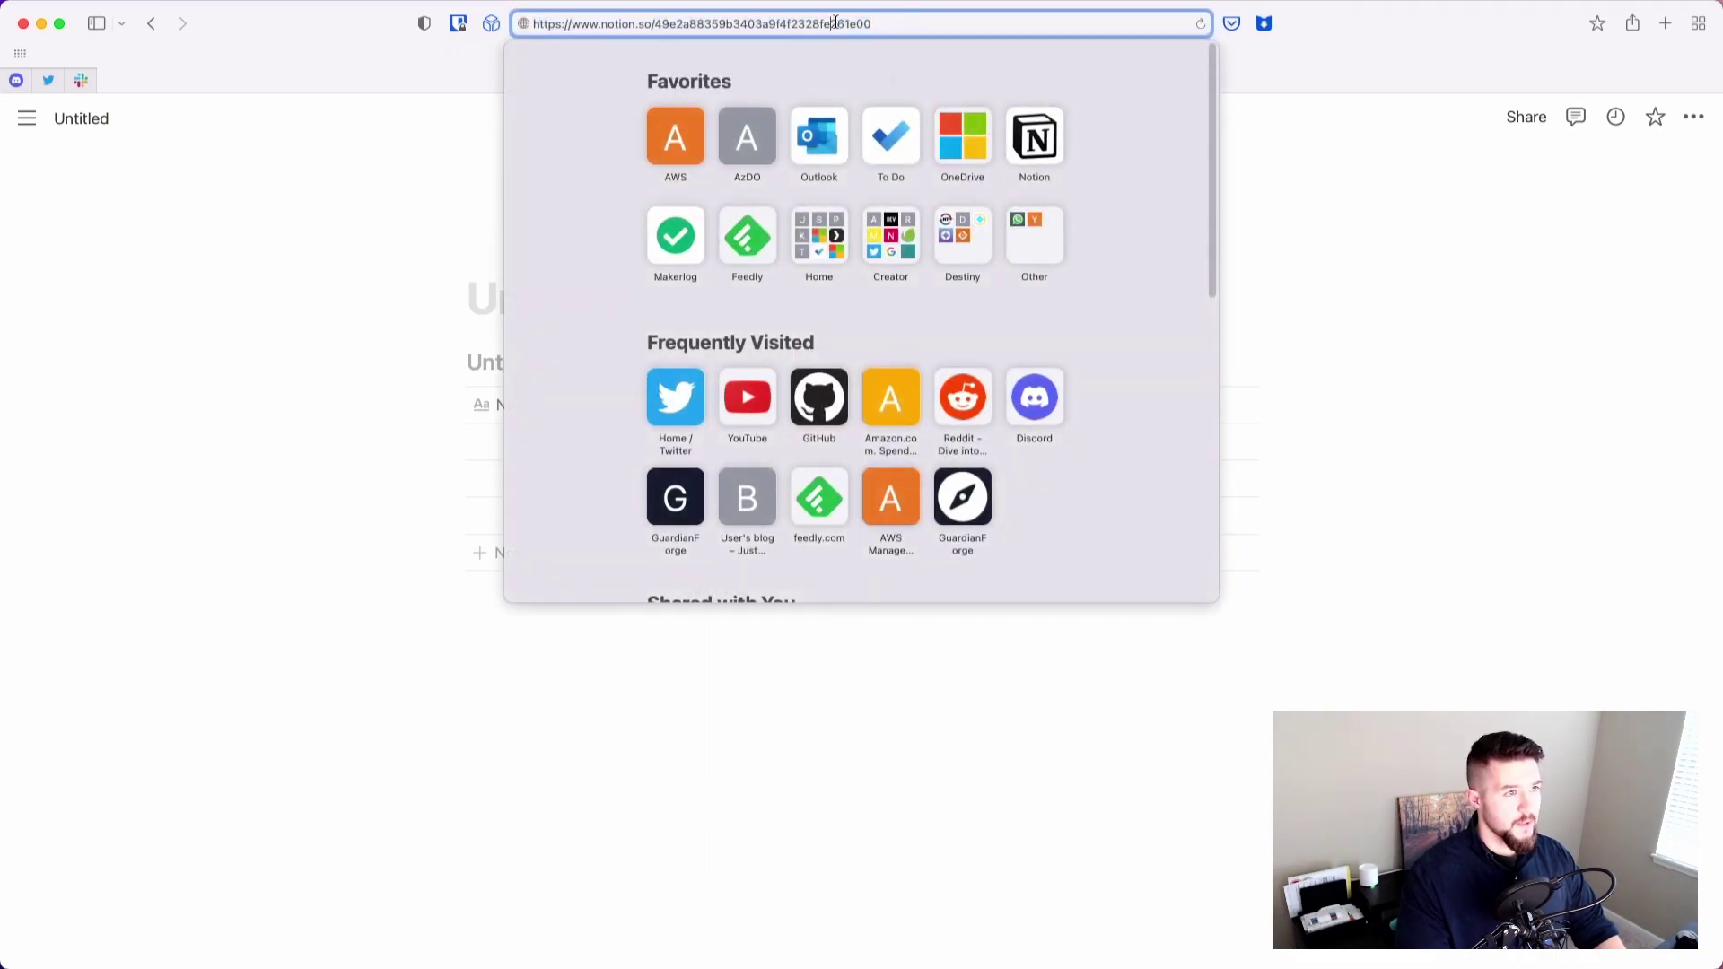
{"action": "double_click", "coordinate": [817, 23]}
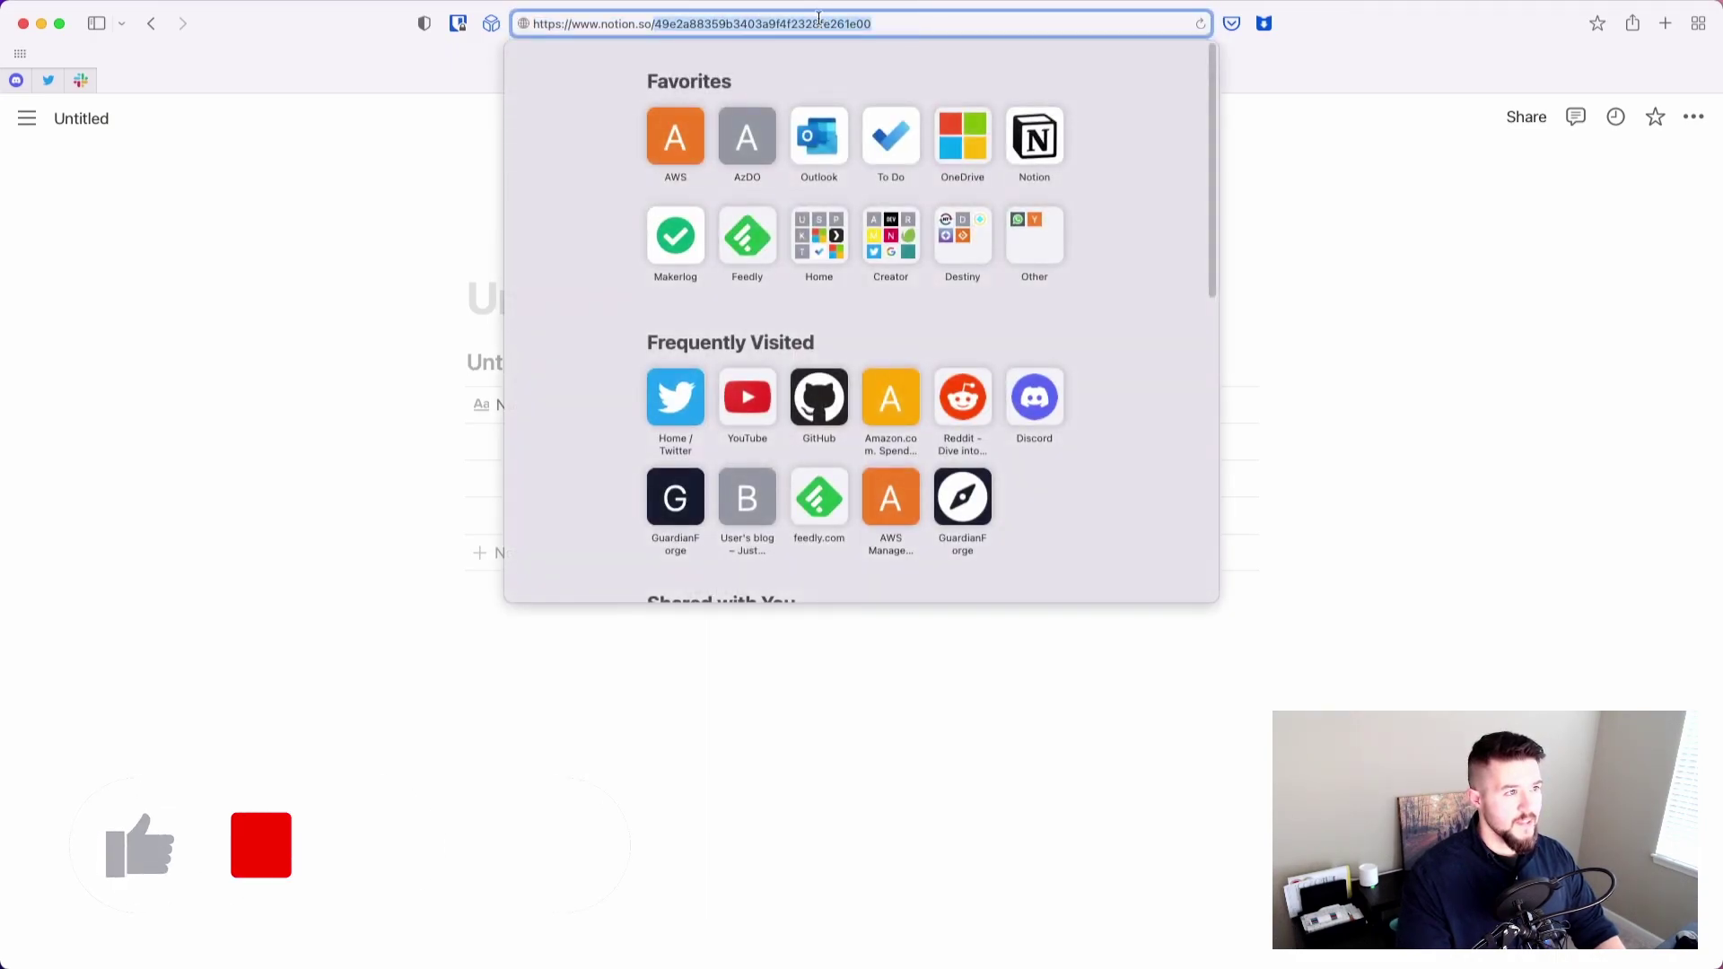
{"action": "left_click", "coordinate": [310, 337]}
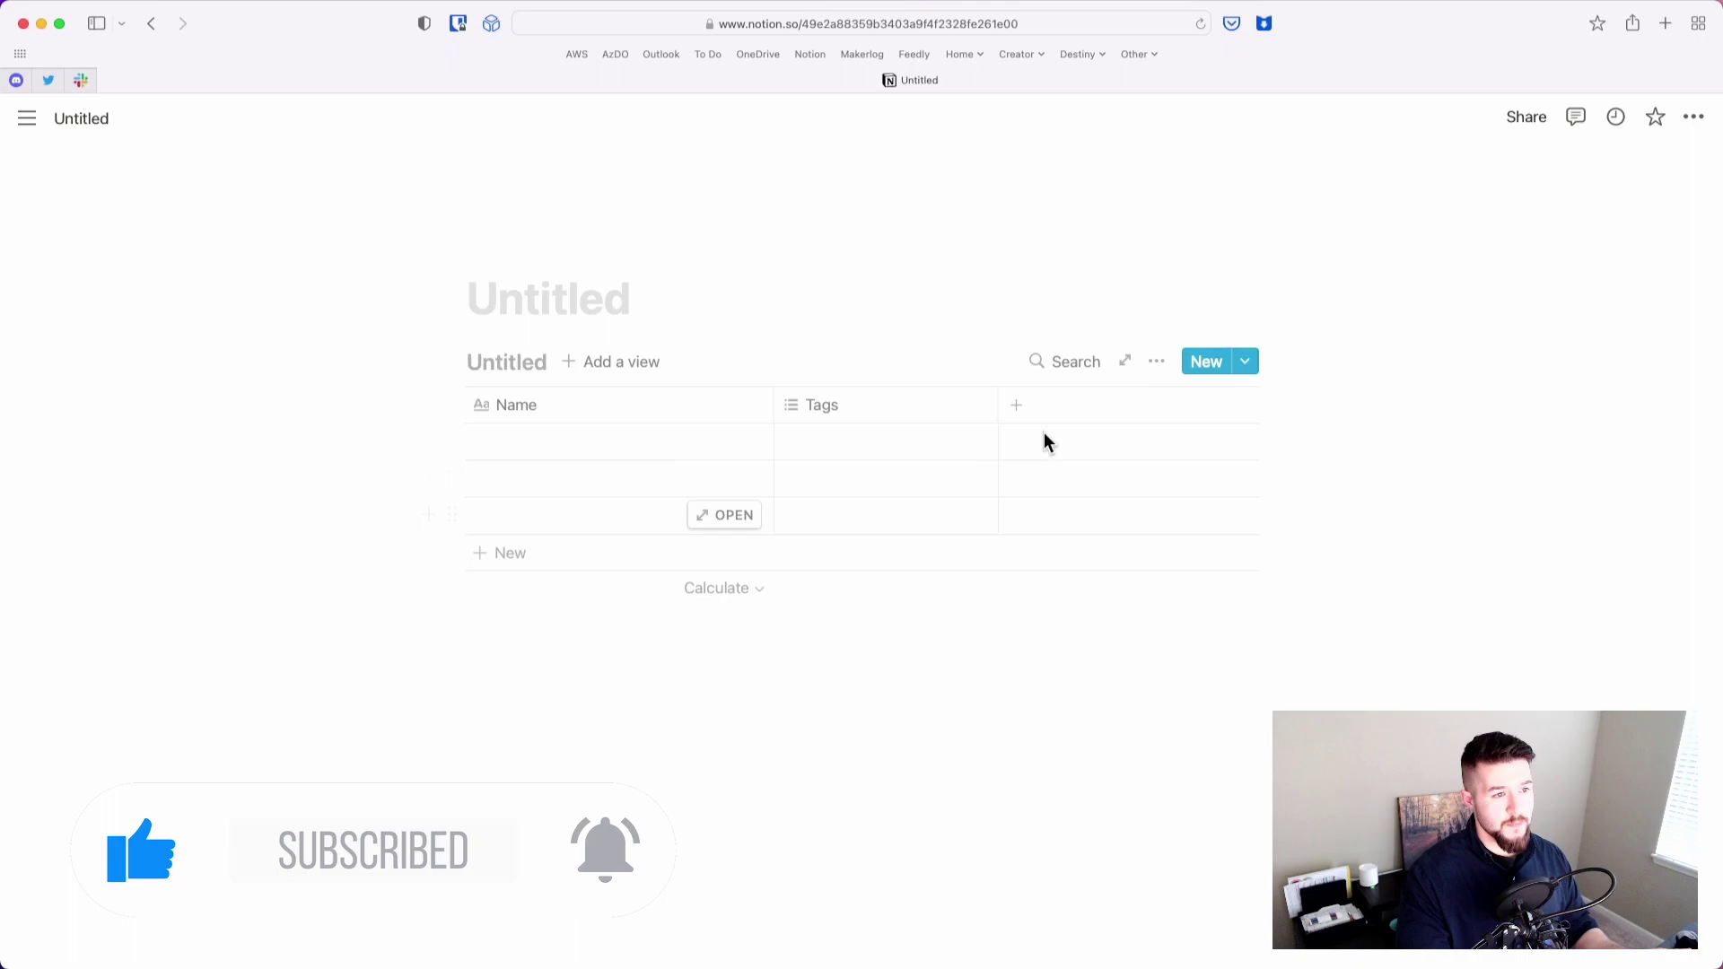
- Open the inline table as a full page and highlight its database ID and v= view ID
{"action": "left_click", "coordinate": [1124, 363]}
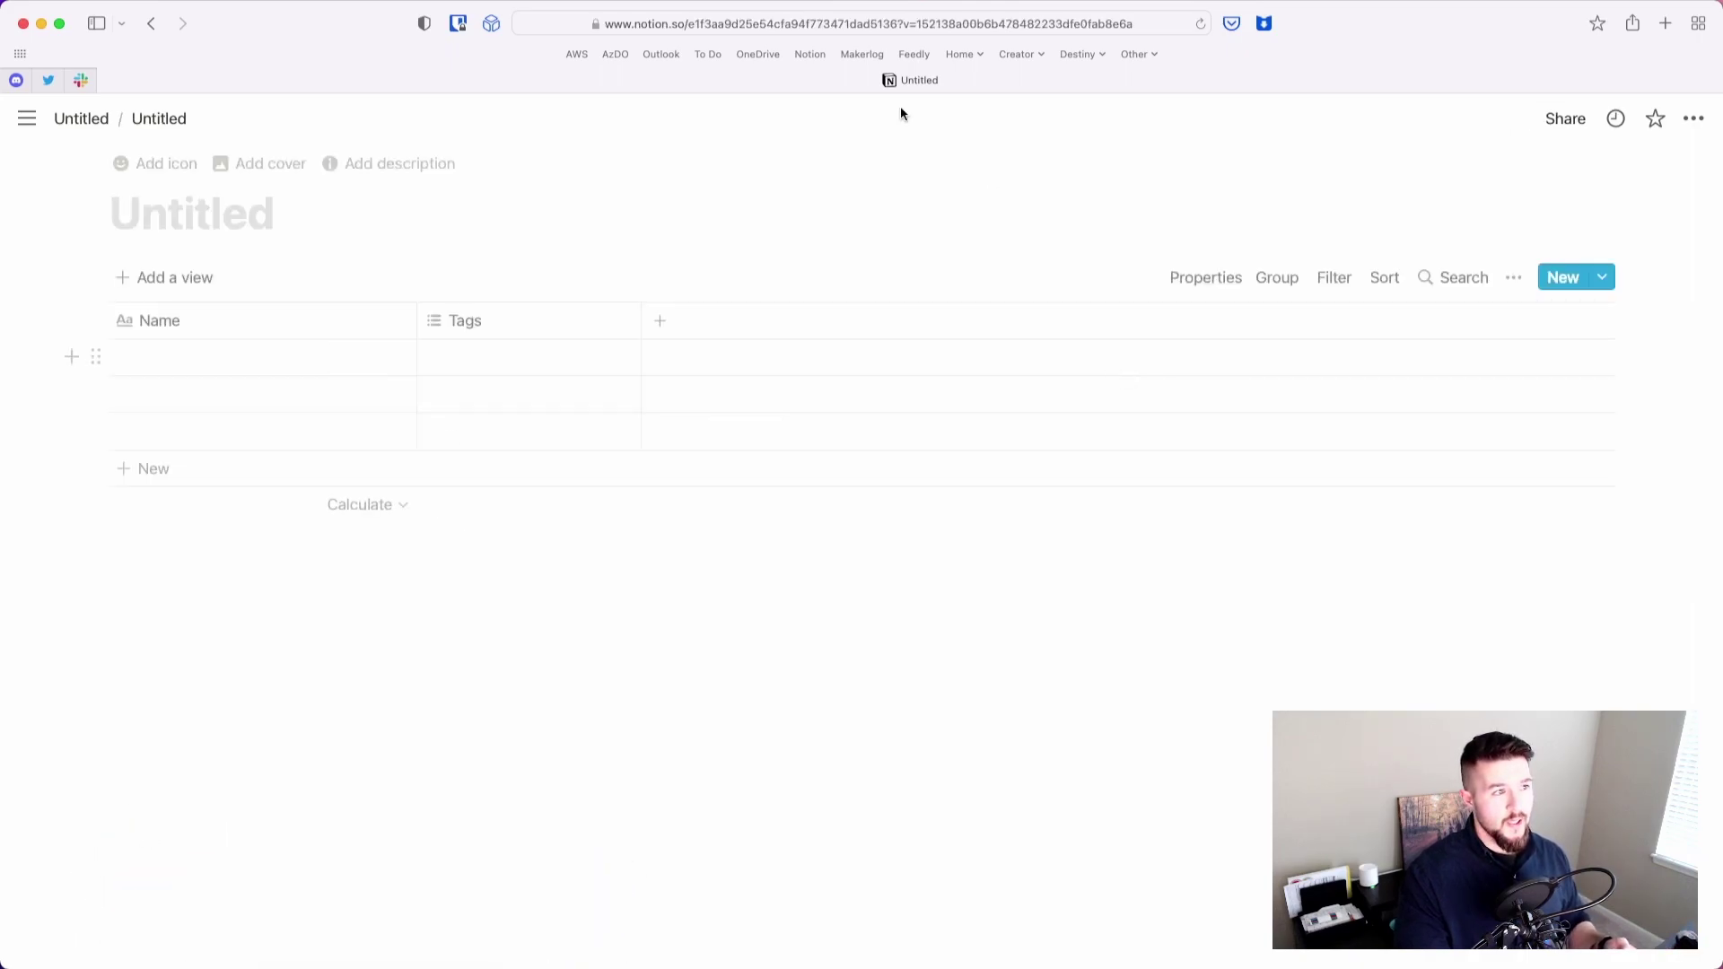
{"action": "left_click", "coordinate": [724, 25]}
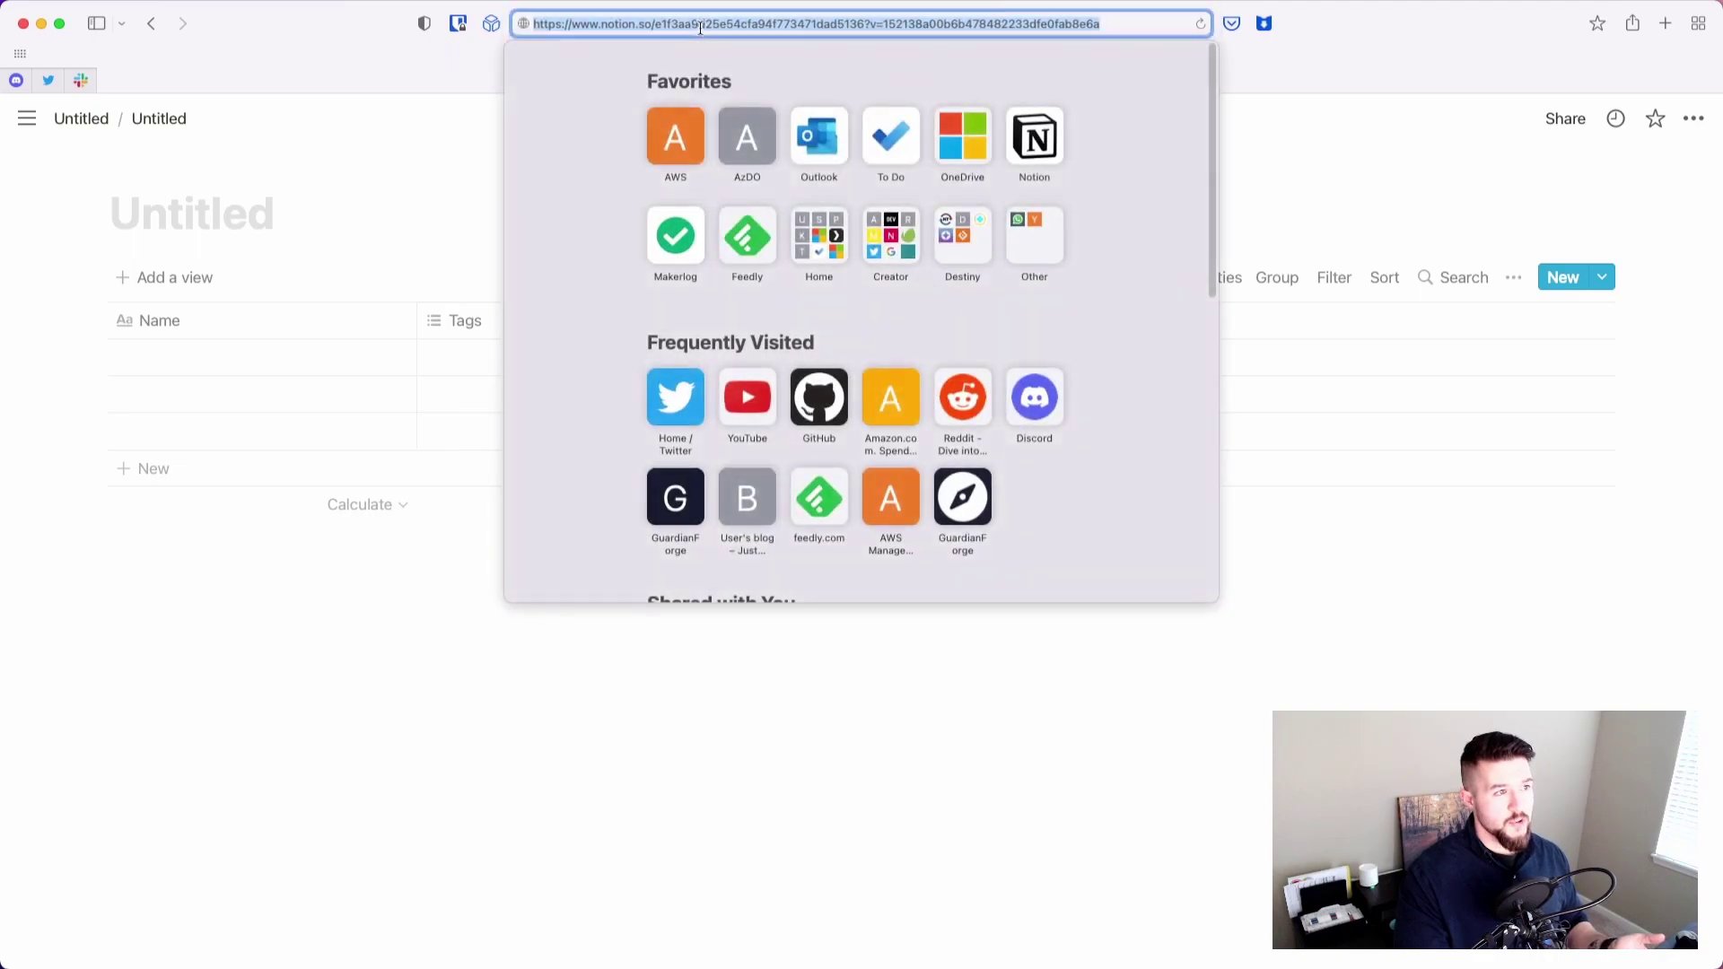
{"action": "double_click", "coordinate": [698, 24]}
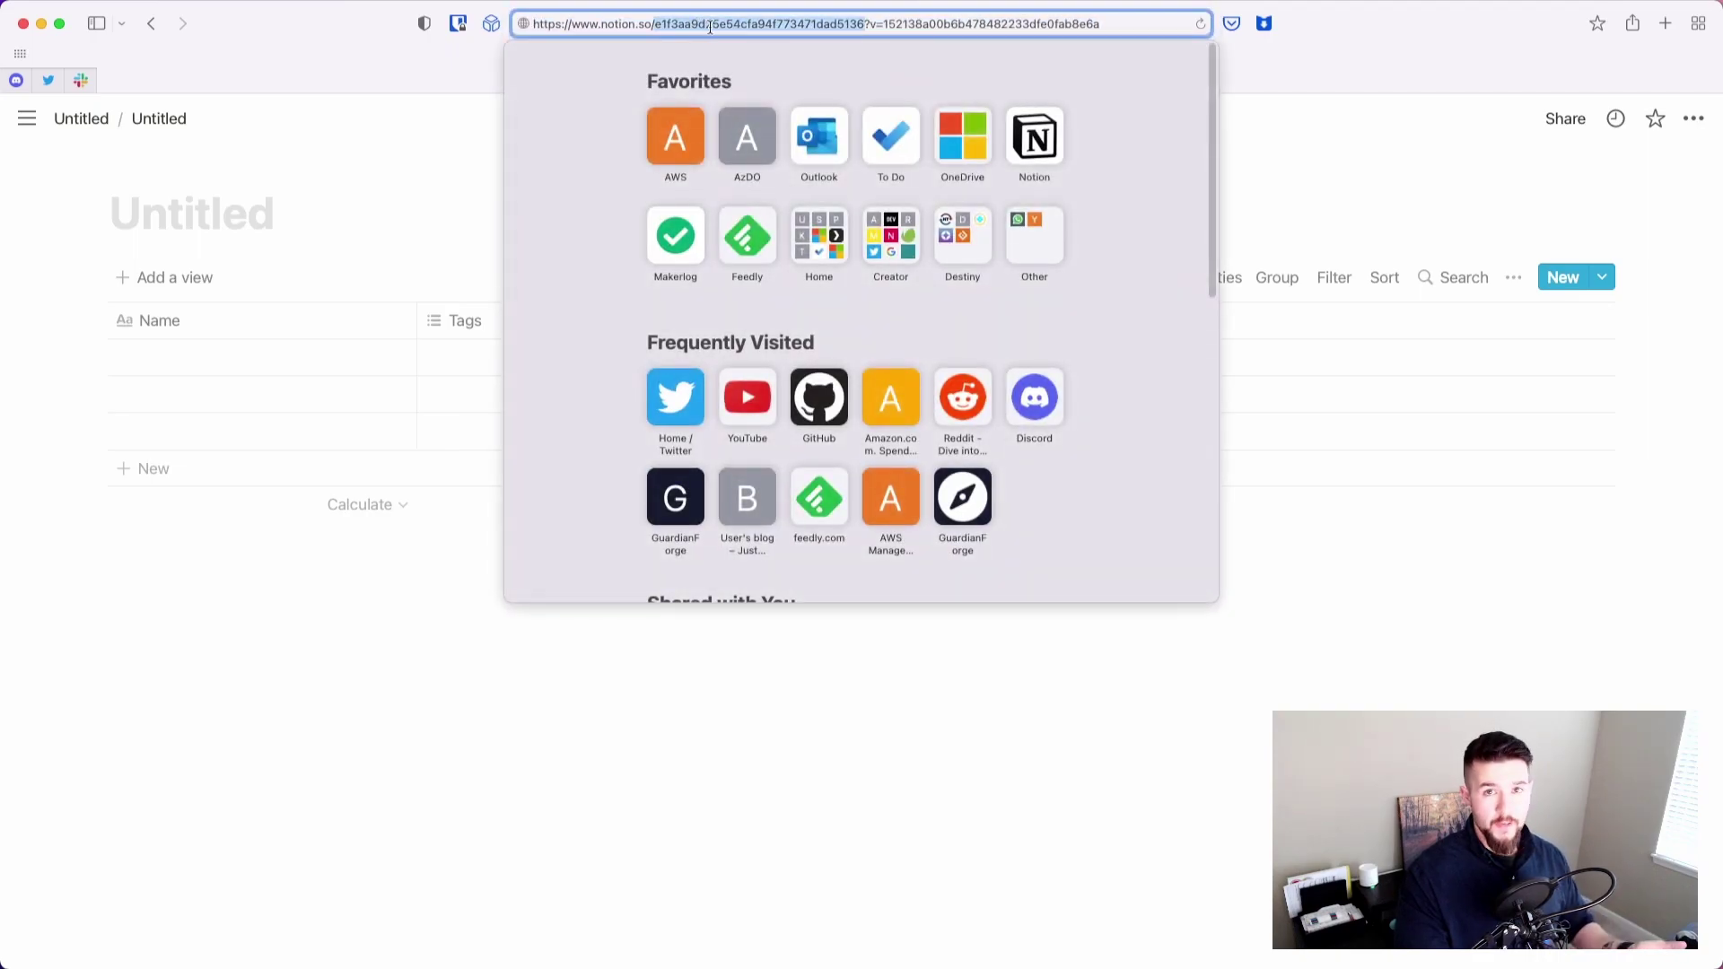
{"action": "double_click", "coordinate": [939, 24]}
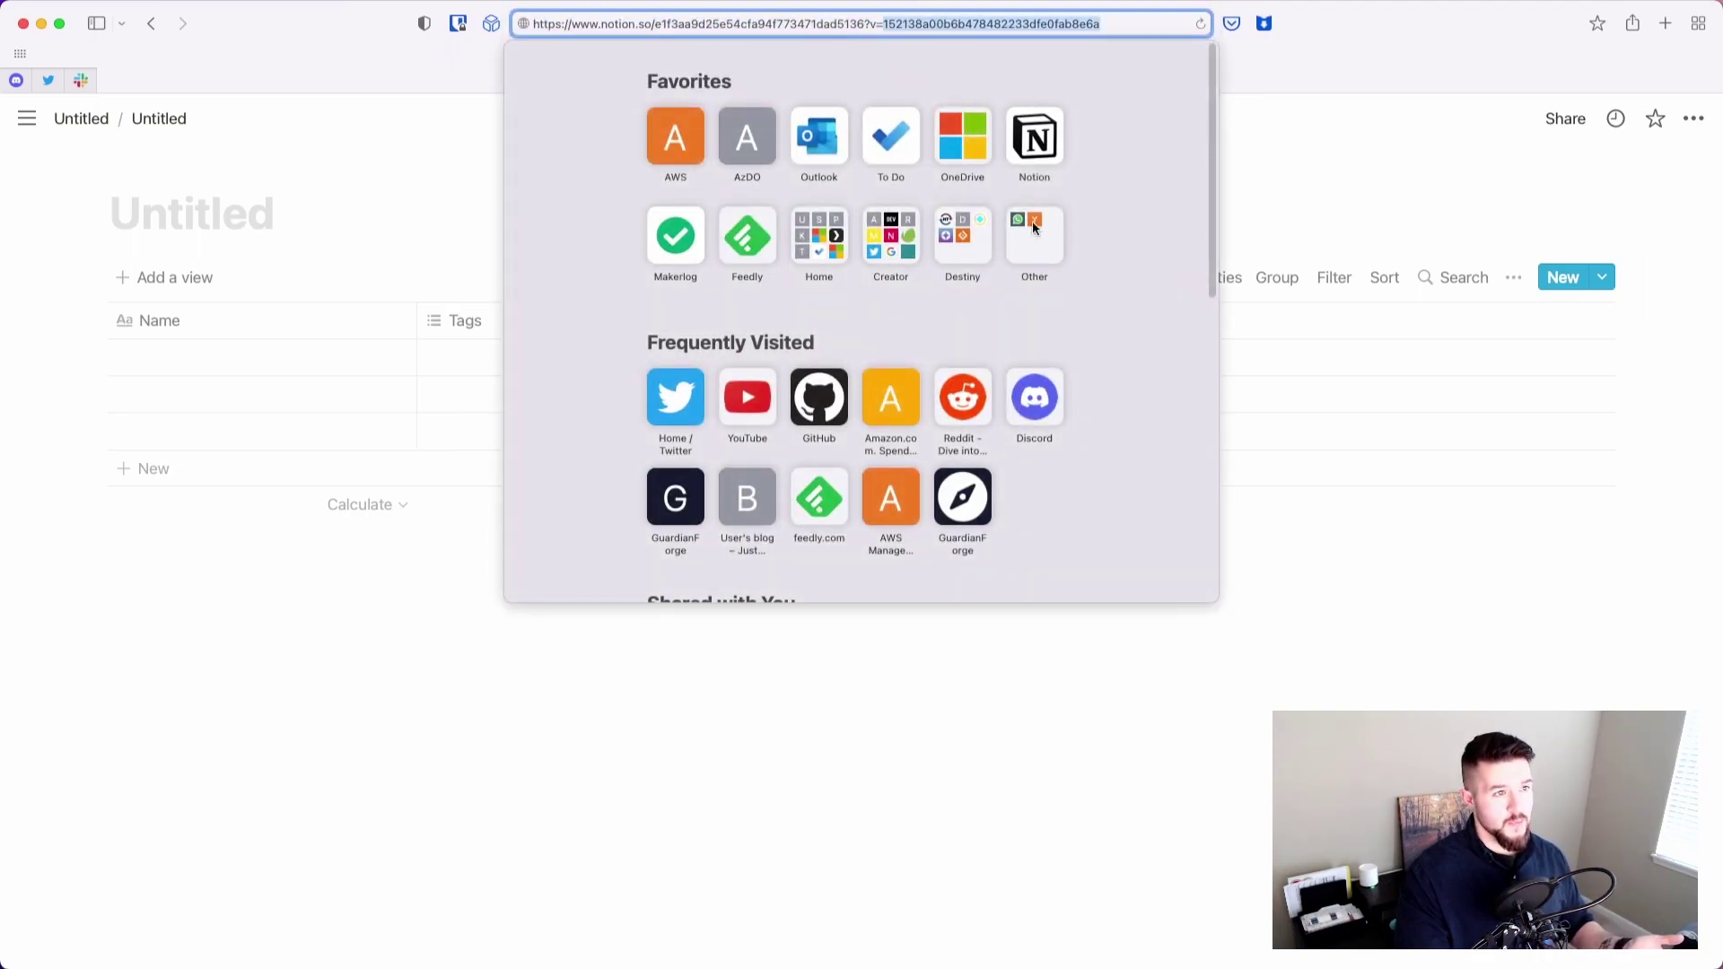
{"action": "left_click", "coordinate": [1374, 702]}
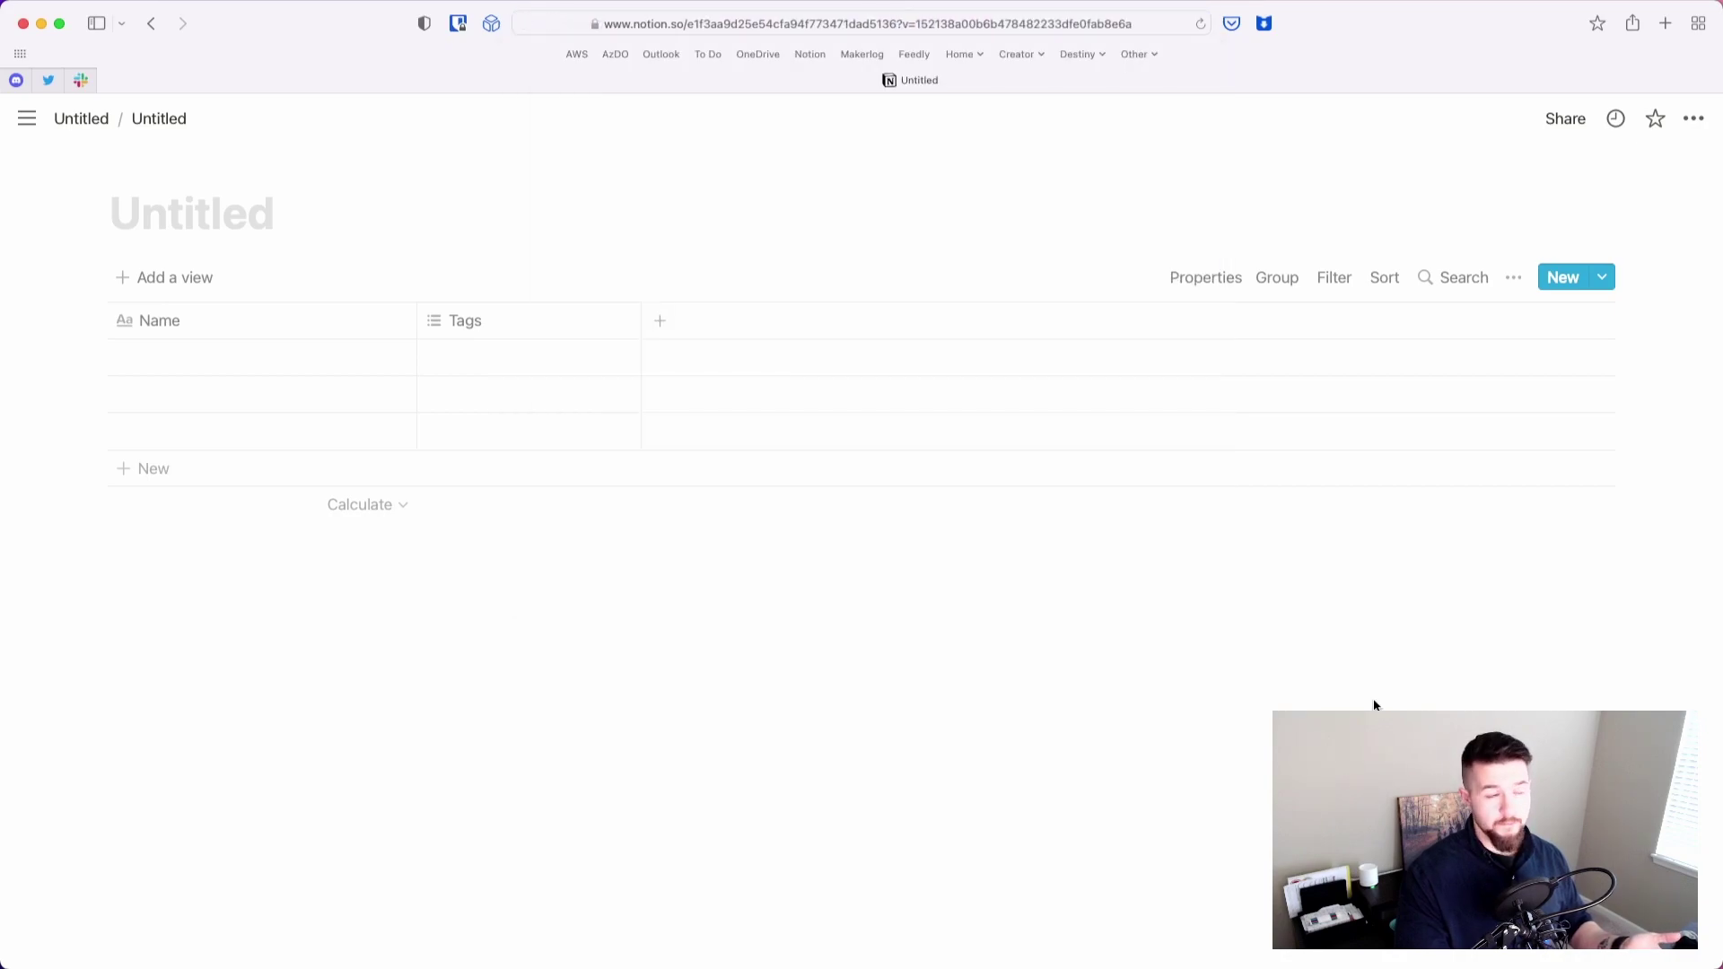